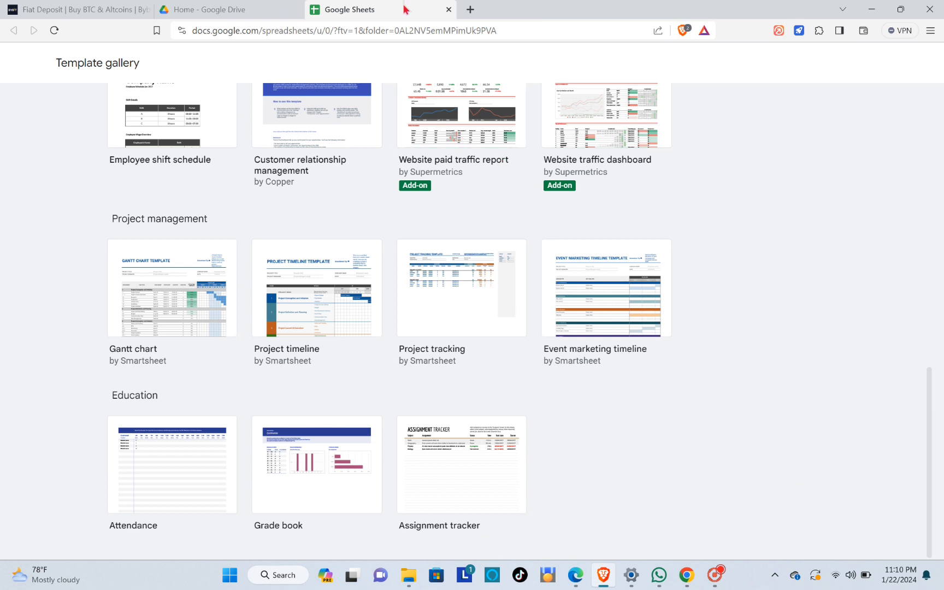
- Close the template gallery tab and reload the Google Drive home page
{"action": "left_click", "coordinate": [448, 10]}
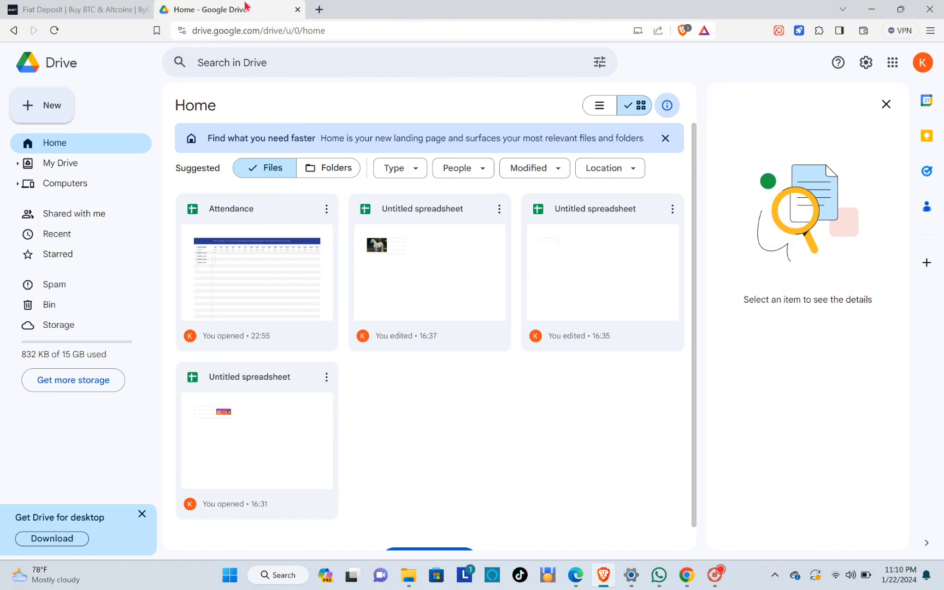
{"action": "left_click", "coordinate": [363, 30]}
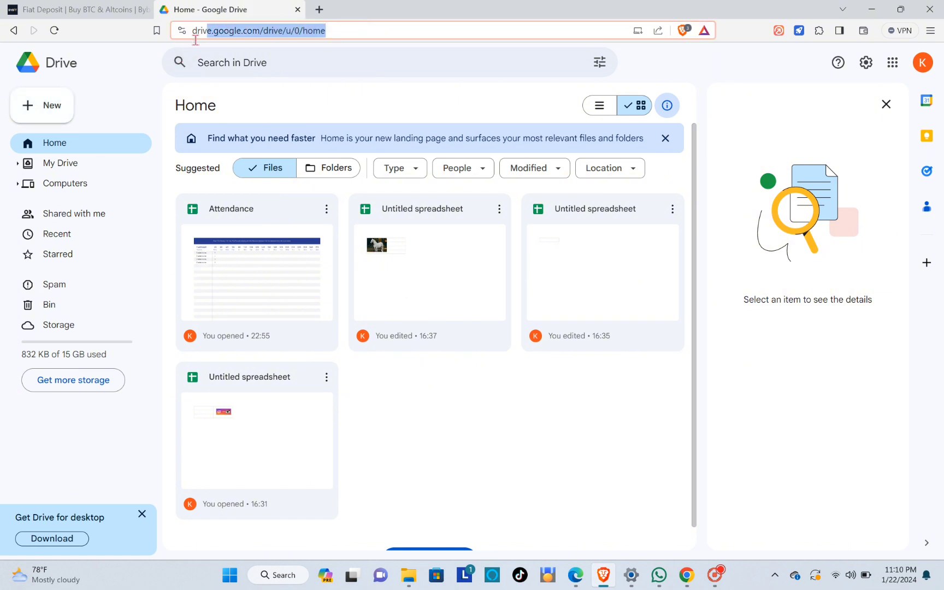
{"action": "key", "text": "Return"}
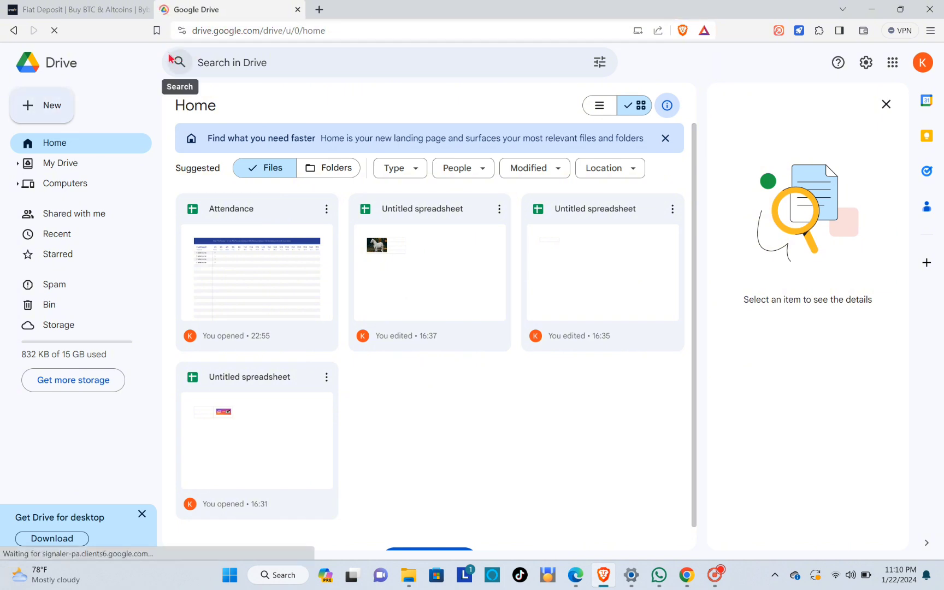
{"action": "left_click", "coordinate": [918, 67]}
{"action": "left_click", "coordinate": [921, 64]}
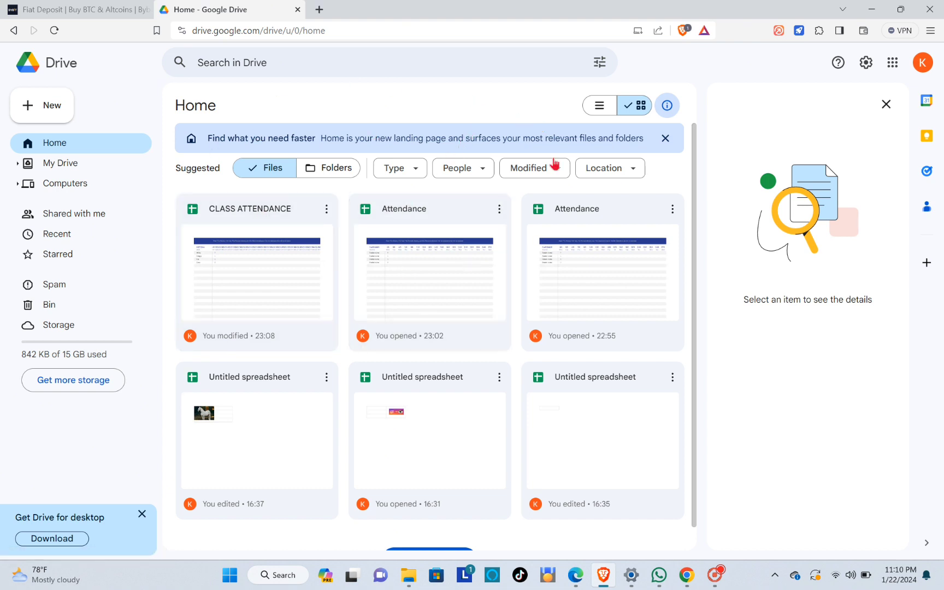
- Create a new Google Sheets spreadsheet from the Attendance template in the Education section
{"action": "left_click", "coordinate": [46, 107]}
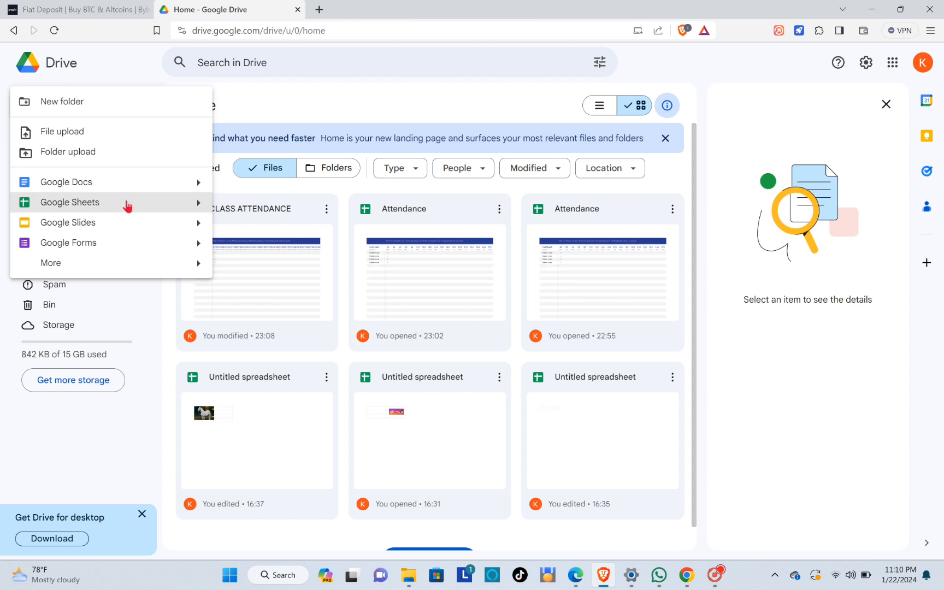
{"action": "left_click", "coordinate": [201, 206]}
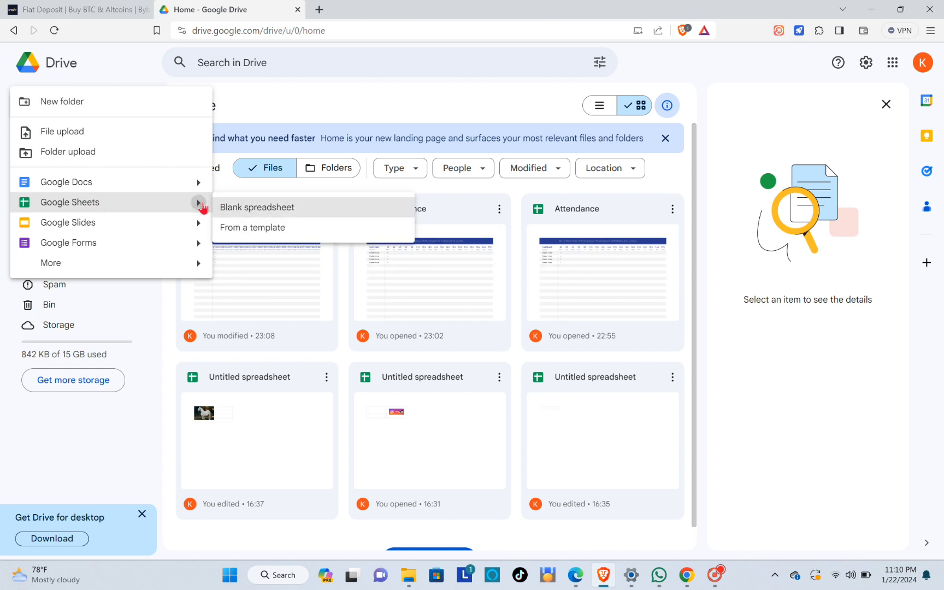
{"action": "left_click", "coordinate": [257, 228]}
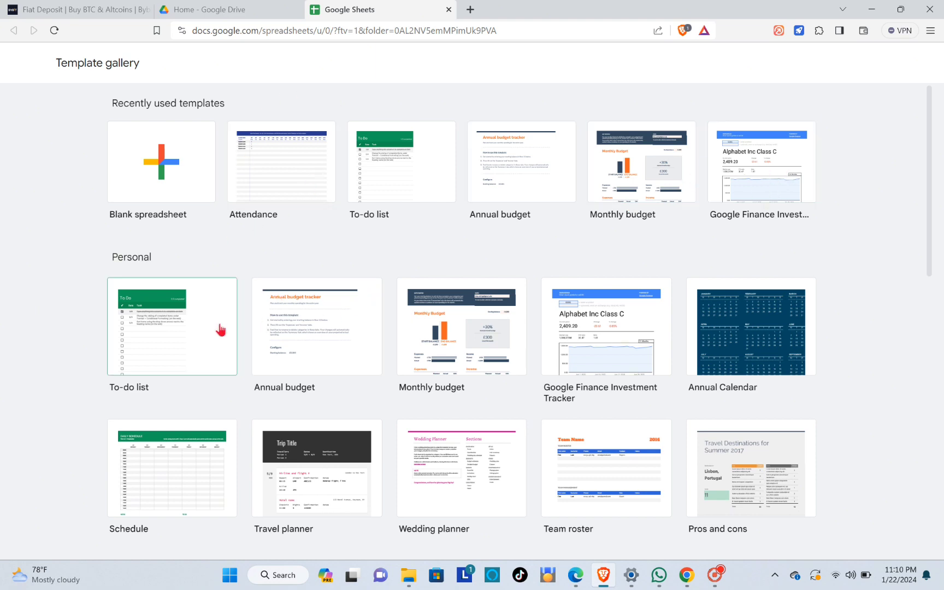
{"action": "scroll", "coordinate": [229, 325], "scroll_direction": "down", "scroll_amount": 2}
{"action": "scroll", "coordinate": [225, 310], "scroll_direction": "down", "scroll_amount": 9}
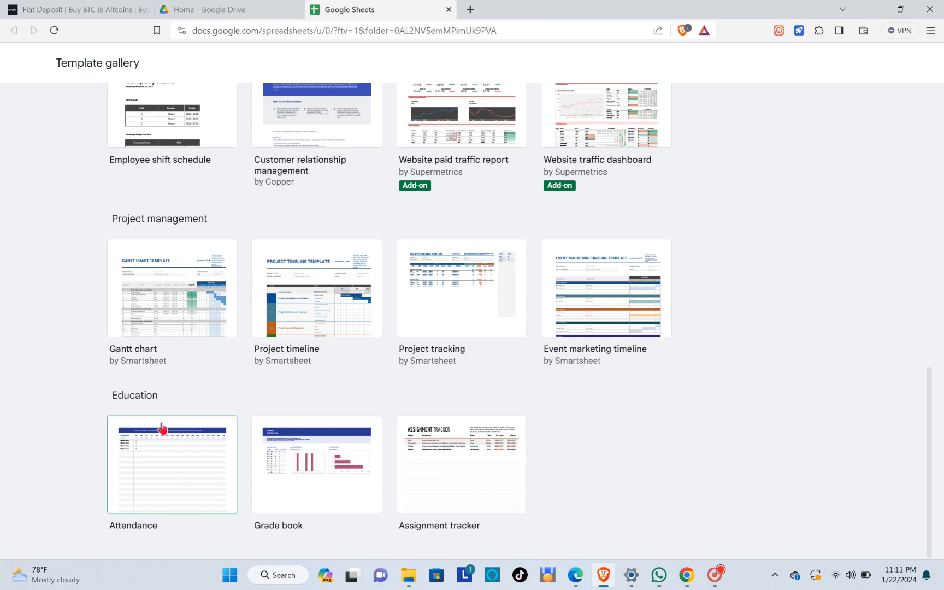
{"action": "left_click", "coordinate": [155, 480]}
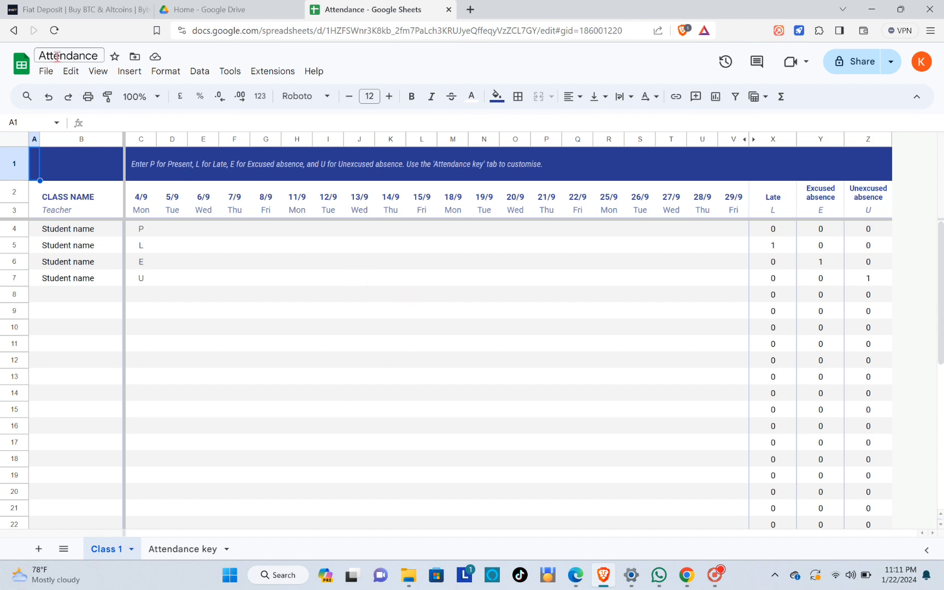
- Rename the spreadsheet as CLASS ATTENDANCE
{"action": "left_click", "coordinate": [87, 53]}
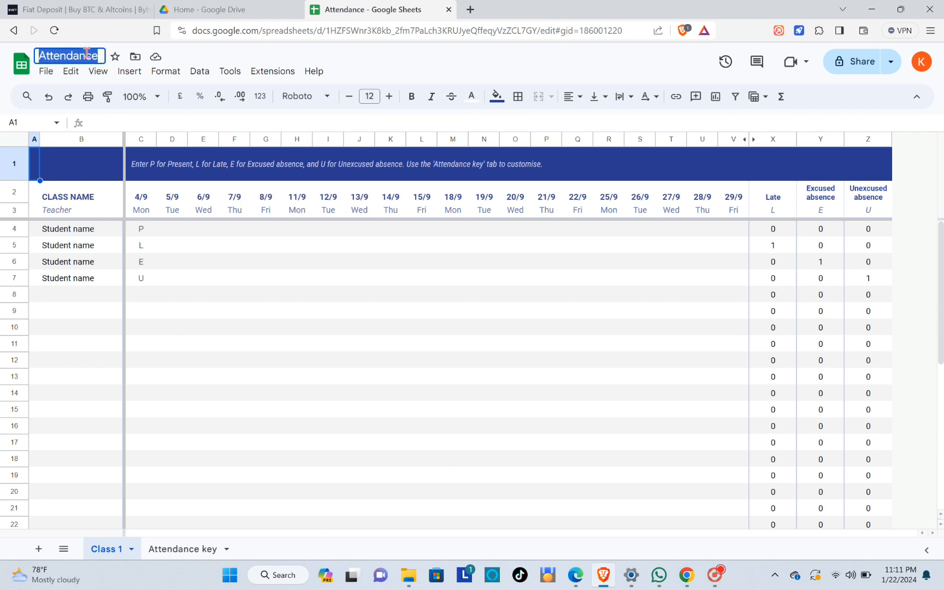
{"action": "key", "text": "BackSpace"}
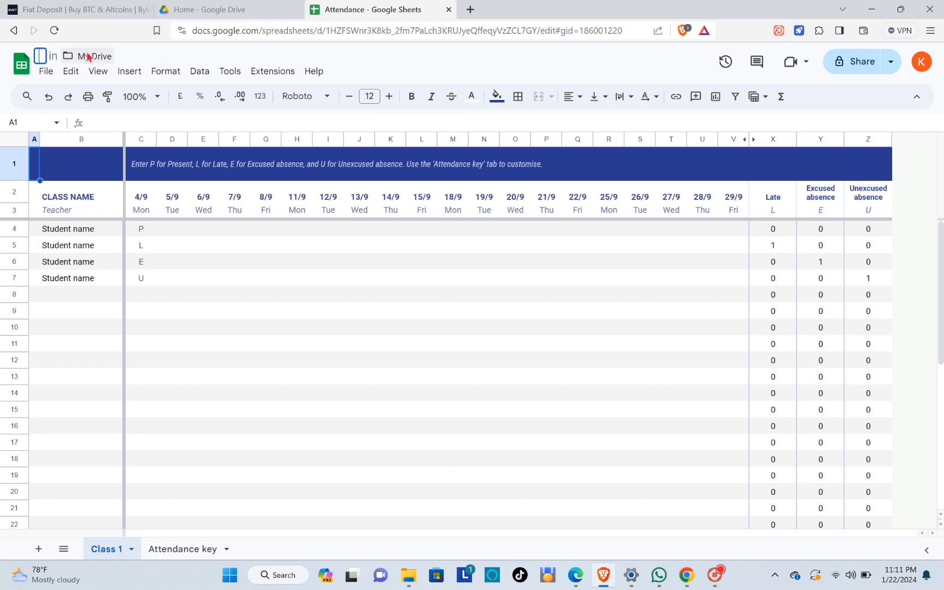
{"action": "type", "text": "CLAS"}
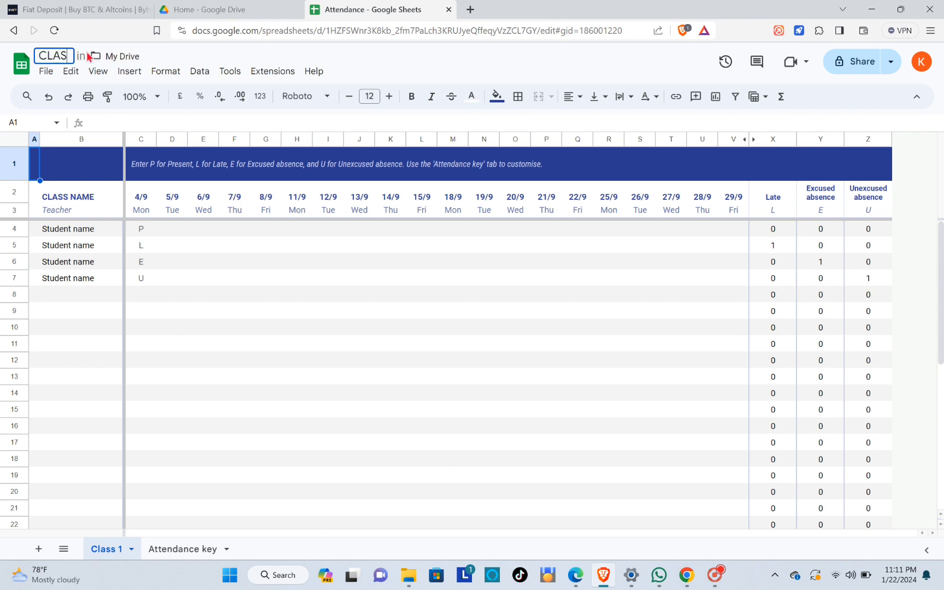
{"action": "type", "text": "S ATTEN"}
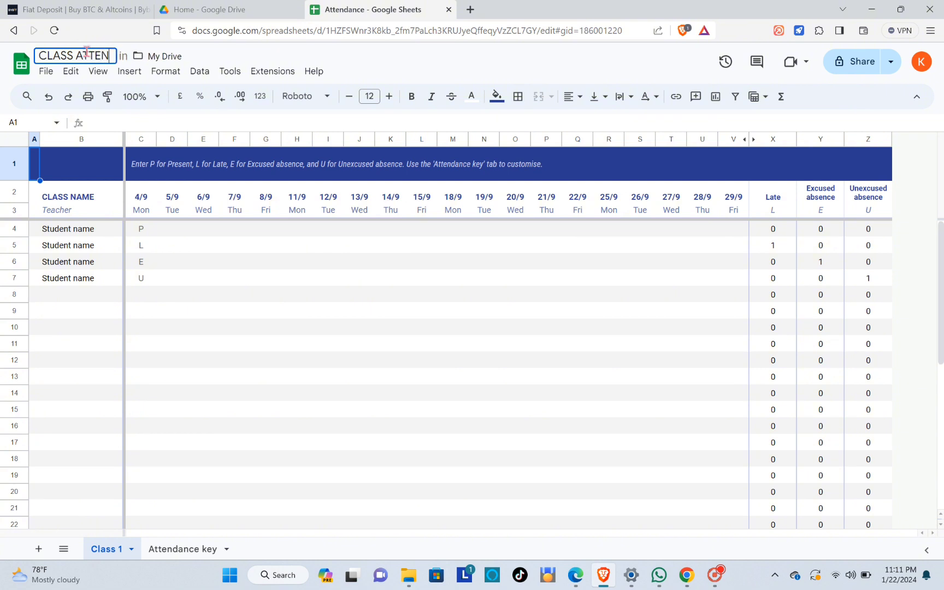
{"action": "type", "text": "DANCE"}
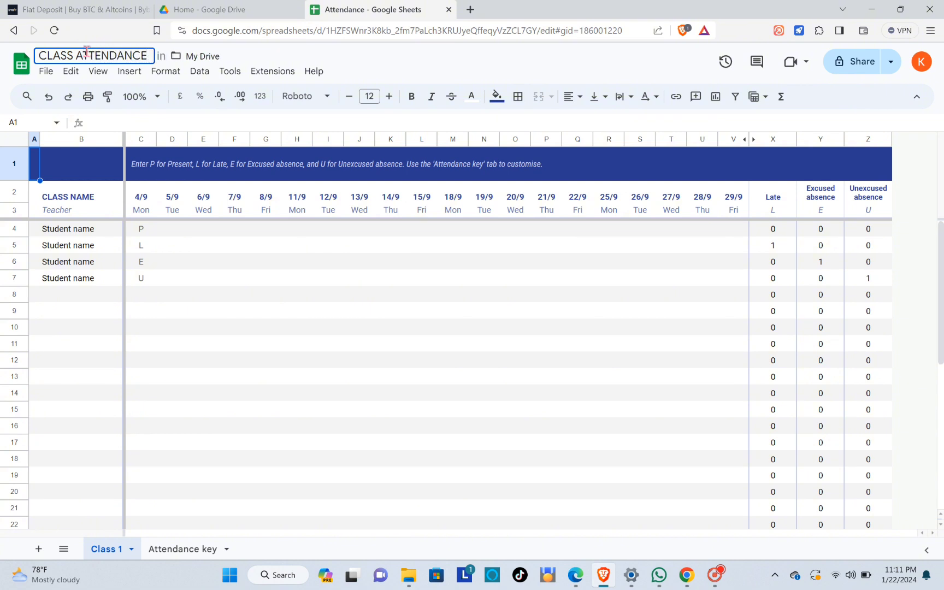
{"action": "key", "text": "Return"}
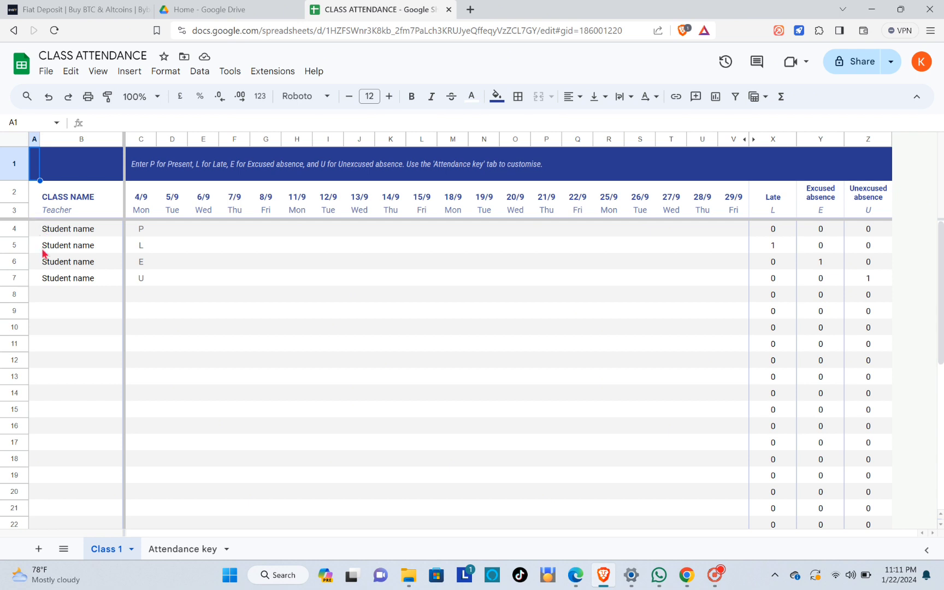
- Replace the CLASS NAME placeholder in cell B2 with "SENTION A"
{"action": "left_click", "coordinate": [74, 200]}
{"action": "double_click", "coordinate": [73, 200]}
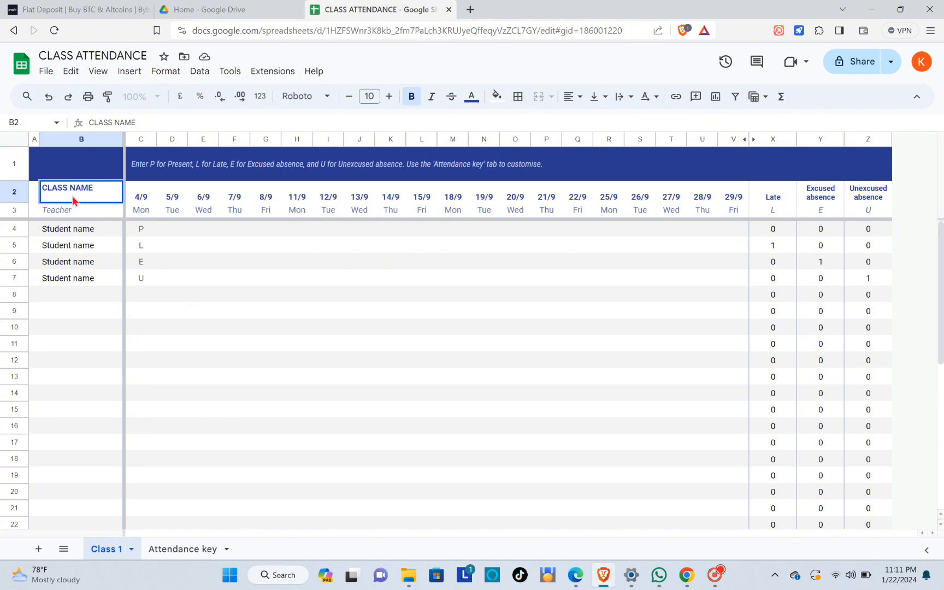
{"action": "key", "text": "BackSpace"}
{"action": "key", "text": "BackSpace"}
{"action": "key", "text": "BackSpace"}
{"action": "key", "text": "BackSpace"}
{"action": "key", "text": "BackSpace"}
{"action": "key", "text": "BackSpace"}
{"action": "key", "text": "BackSpace"}
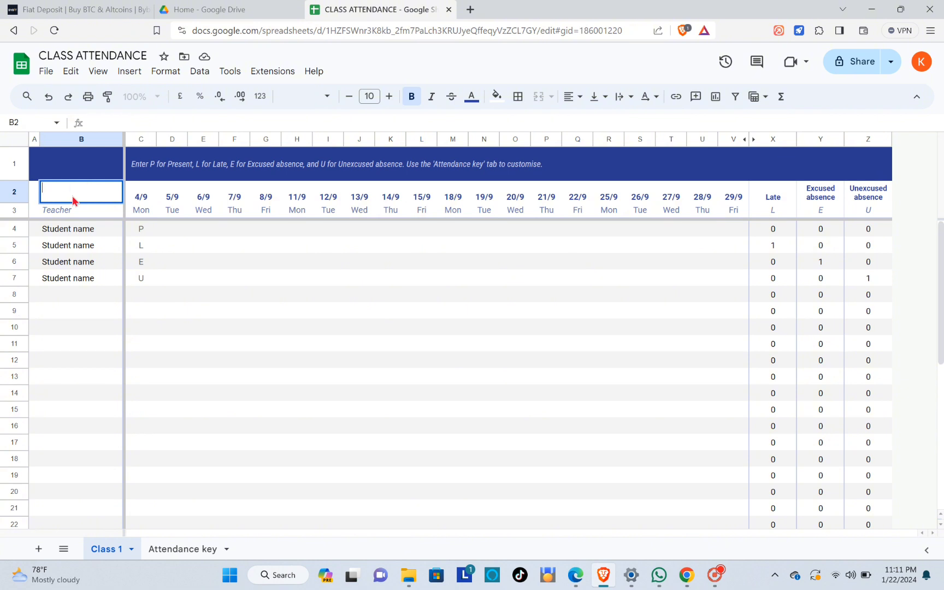
{"action": "type", "text": "SENTION A"}
{"action": "key", "text": "Return"}
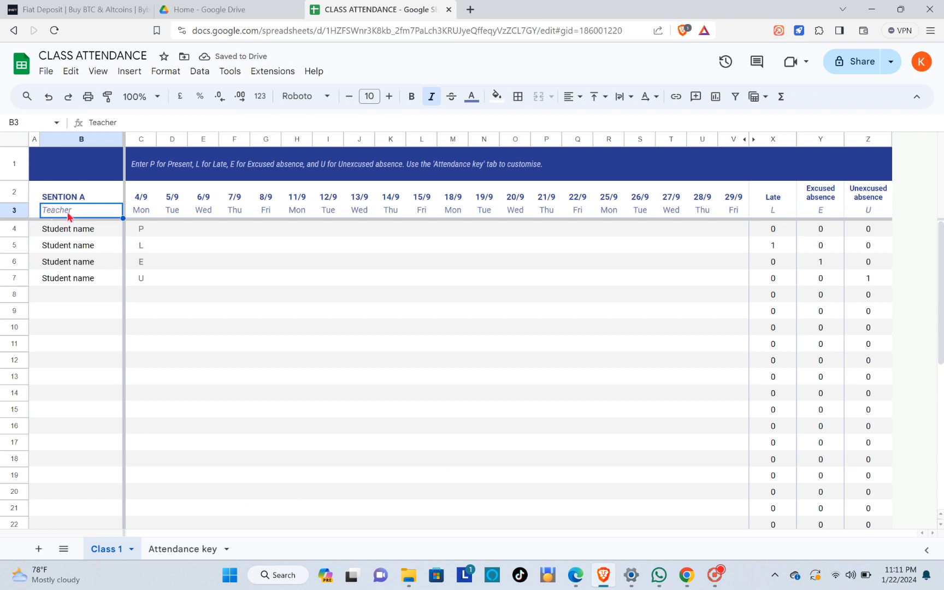
- Replace the Teacher placeholder in cell B3 with the teacher's name
{"action": "double_click", "coordinate": [61, 211]}
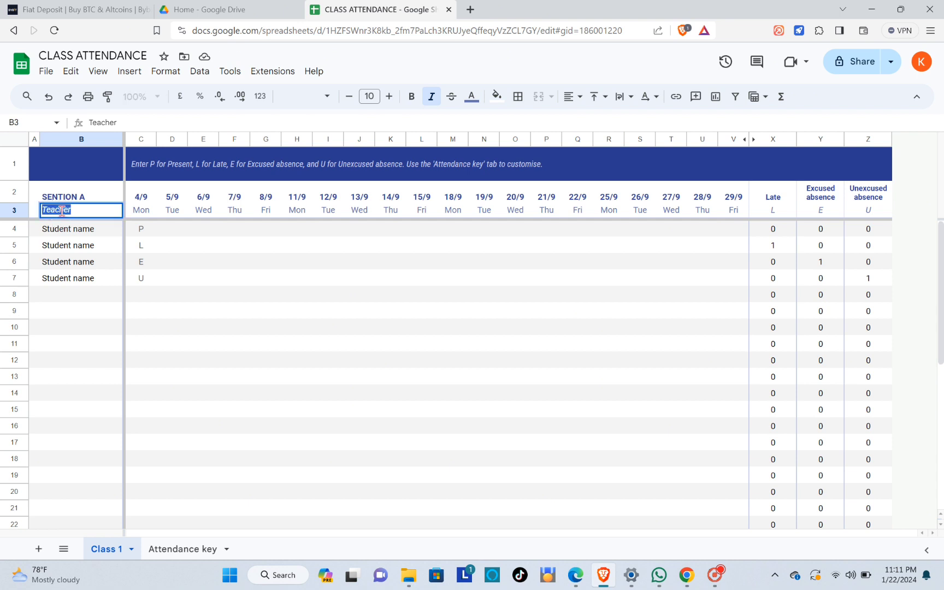
{"action": "type", "text": "MICK"}
{"action": "key", "text": "Return"}
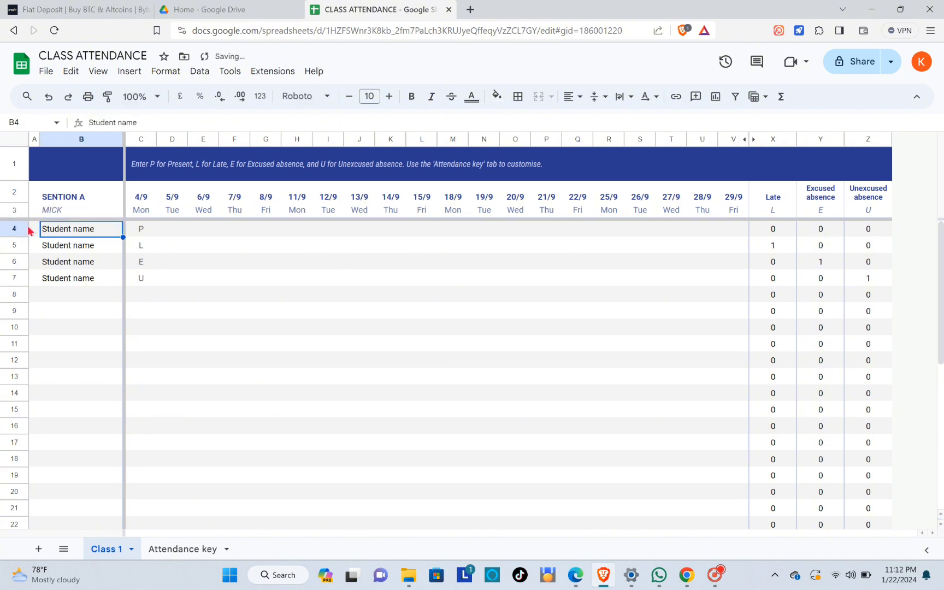
- Replace the student name placeholder in cell B4 with the first student's name
{"action": "left_click", "coordinate": [75, 244]}
{"action": "left_click", "coordinate": [83, 263]}
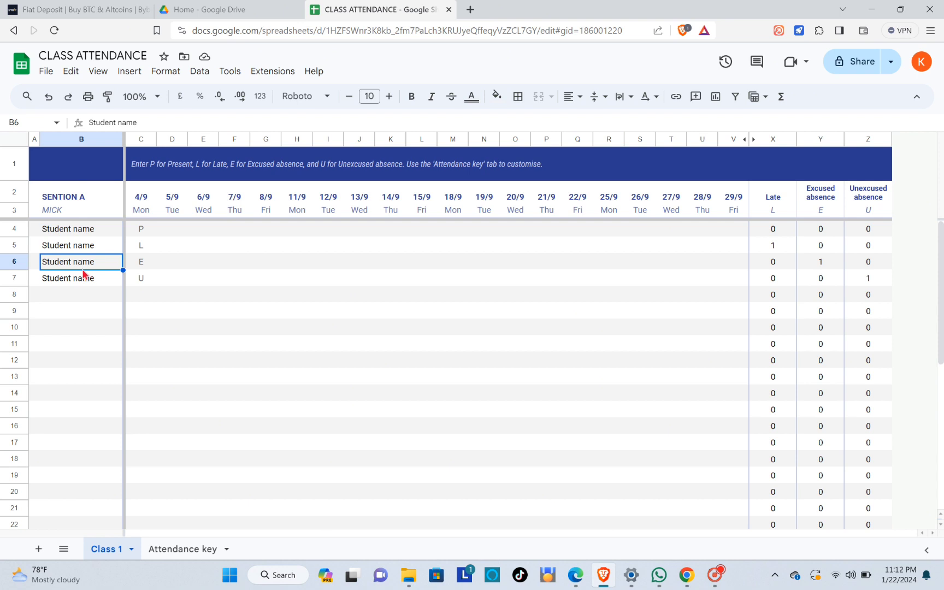
{"action": "left_click", "coordinate": [87, 278]}
{"action": "double_click", "coordinate": [76, 228]}
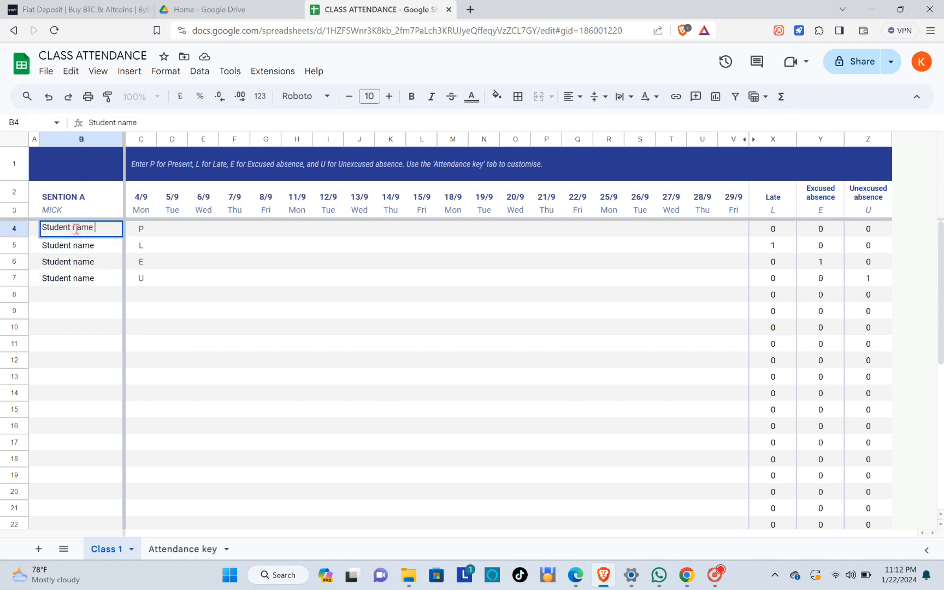
{"action": "triple_click", "coordinate": [76, 228]}
{"action": "key", "text": "BackSpace"}
{"action": "type", "text": "N"}
{"action": "key", "text": "Caps_Lock"}
{"action": "type", "text": "icky"}
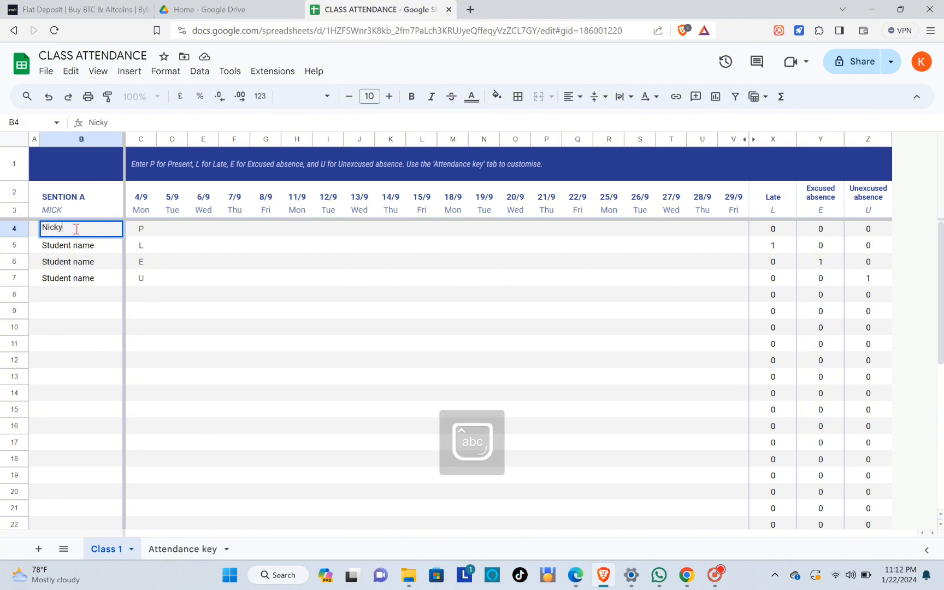
{"action": "key", "text": "Return"}
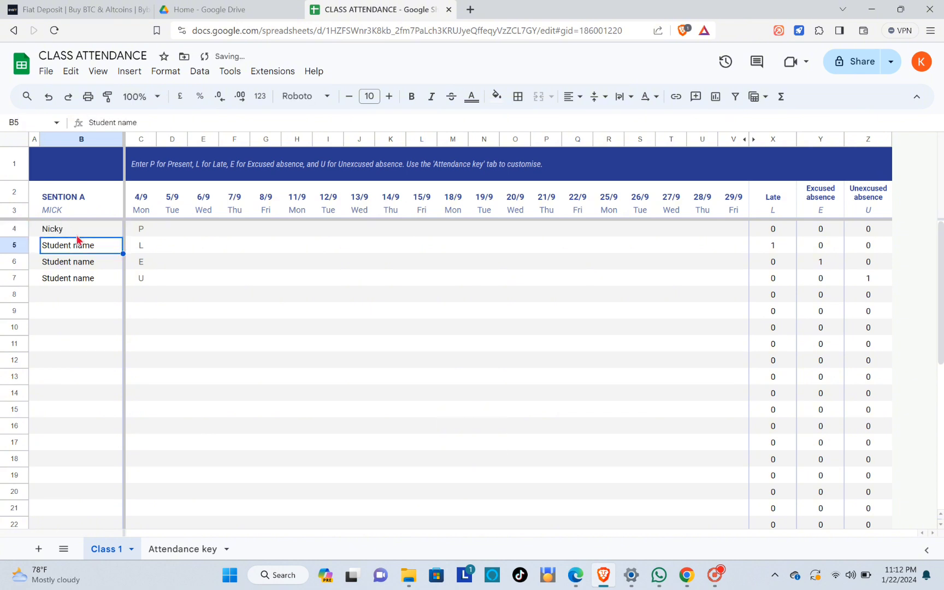
- Replace the student name placeholder in cell B5 with the second student's name
{"action": "double_click", "coordinate": [79, 243]}
{"action": "double_click", "coordinate": [80, 243]}
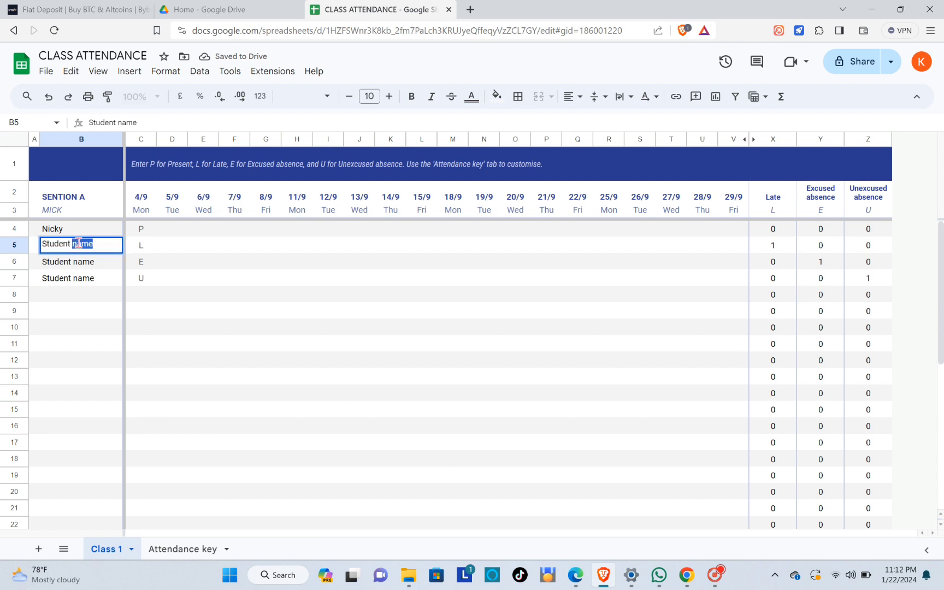
{"action": "key", "text": "BackSpace"}
{"action": "key", "text": "BackSpace"}
{"action": "key", "text": "BackSpace"}
{"action": "key", "text": "BackSpace"}
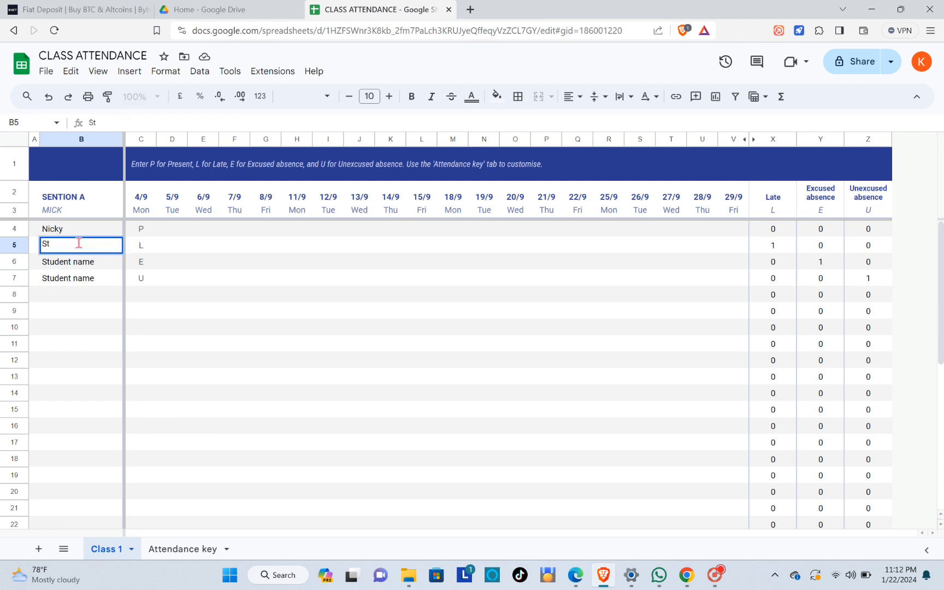
{"action": "type", "text": "Greggy"}
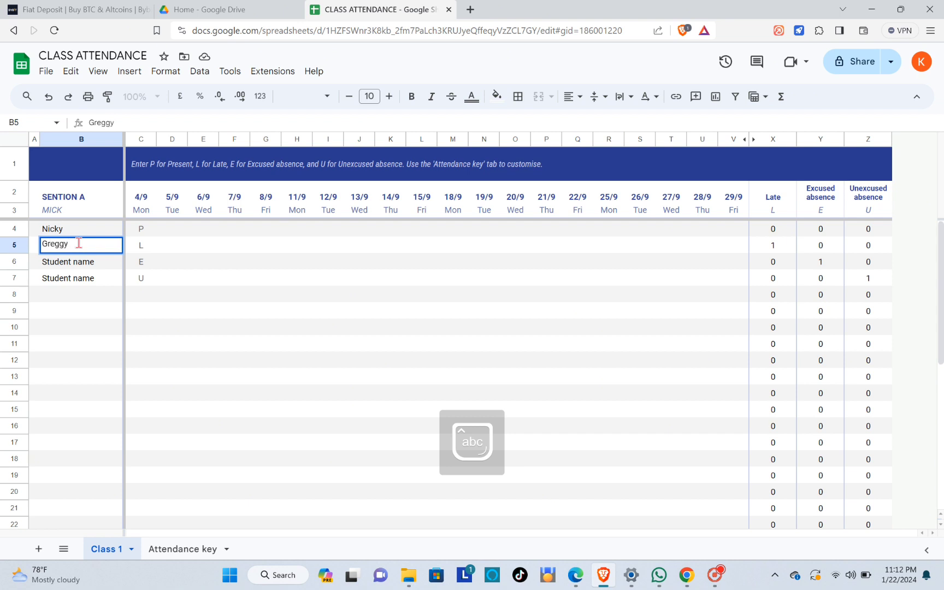
{"action": "key", "text": "Return"}
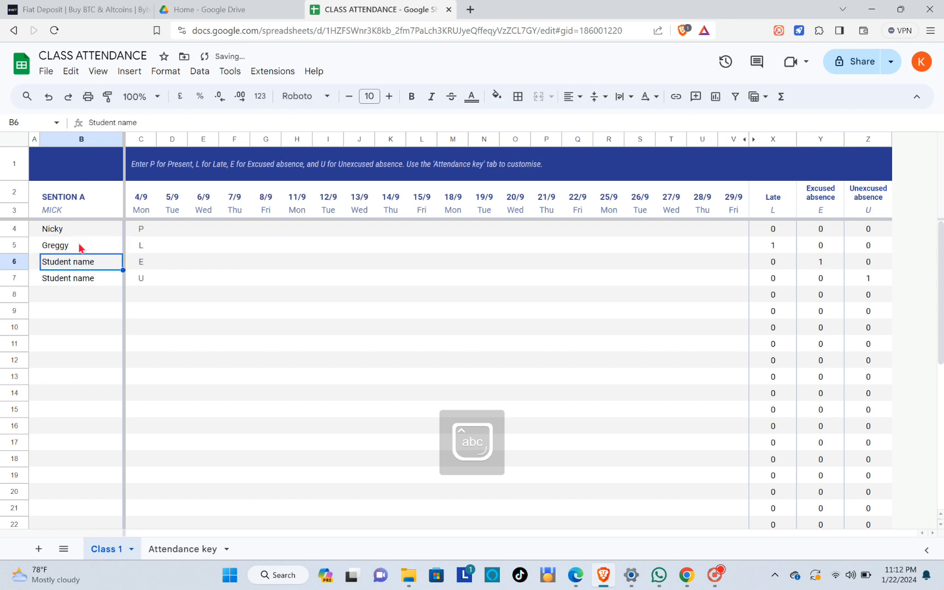
- Replace the student name placeholder in cell B6 with the third student's name
{"action": "double_click", "coordinate": [81, 262]}
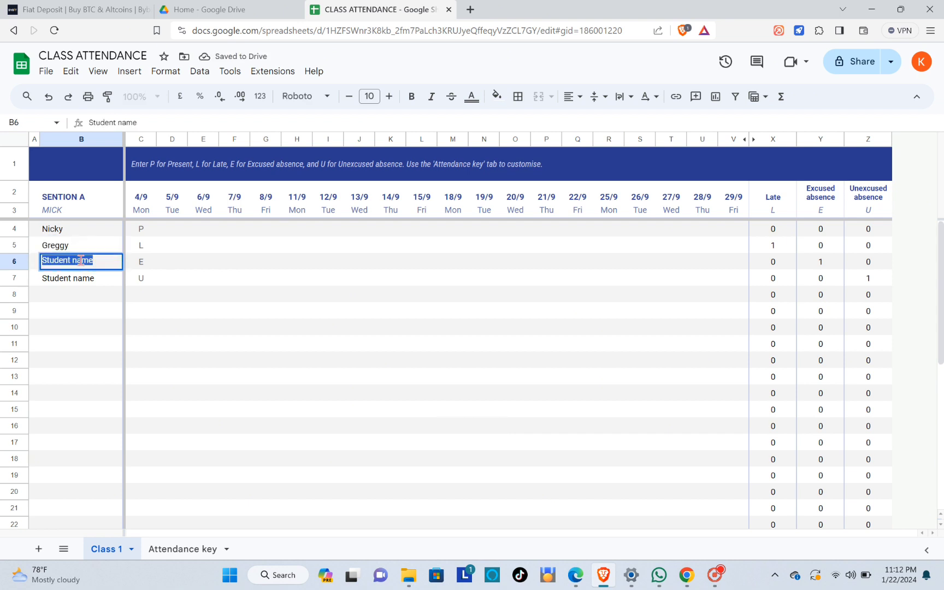
{"action": "key", "text": "BackSpace"}
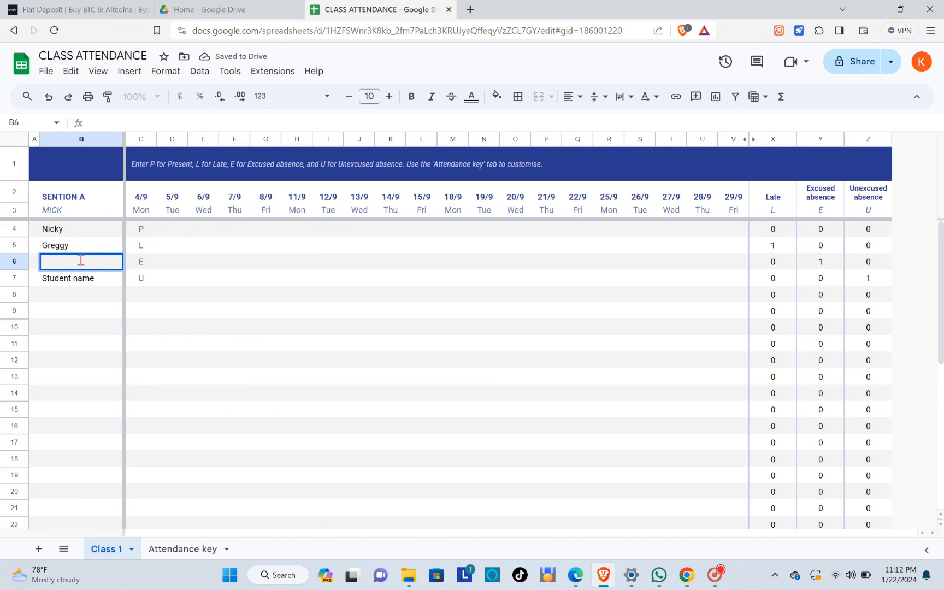
{"action": "type", "text": "Anna"}
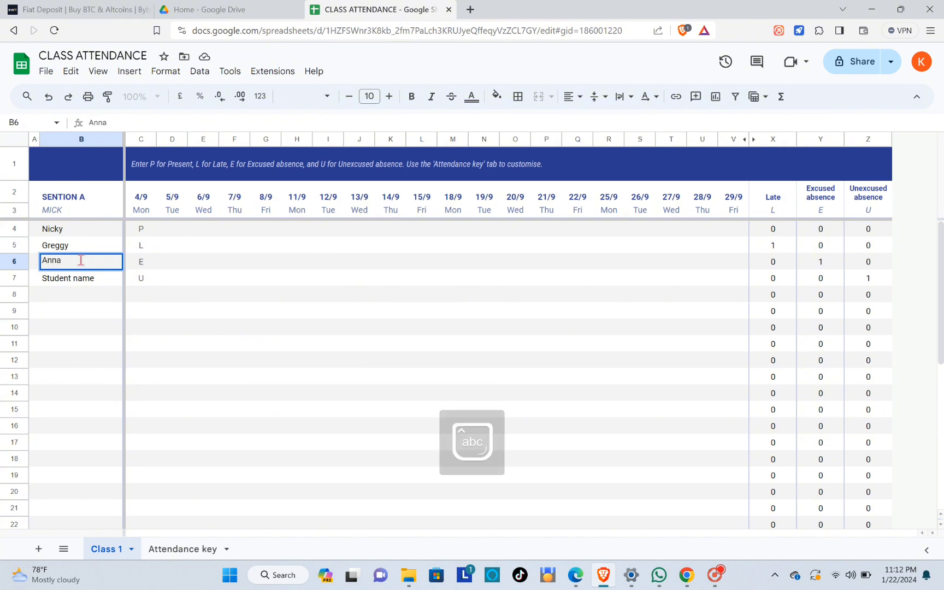
{"action": "key", "text": "Return"}
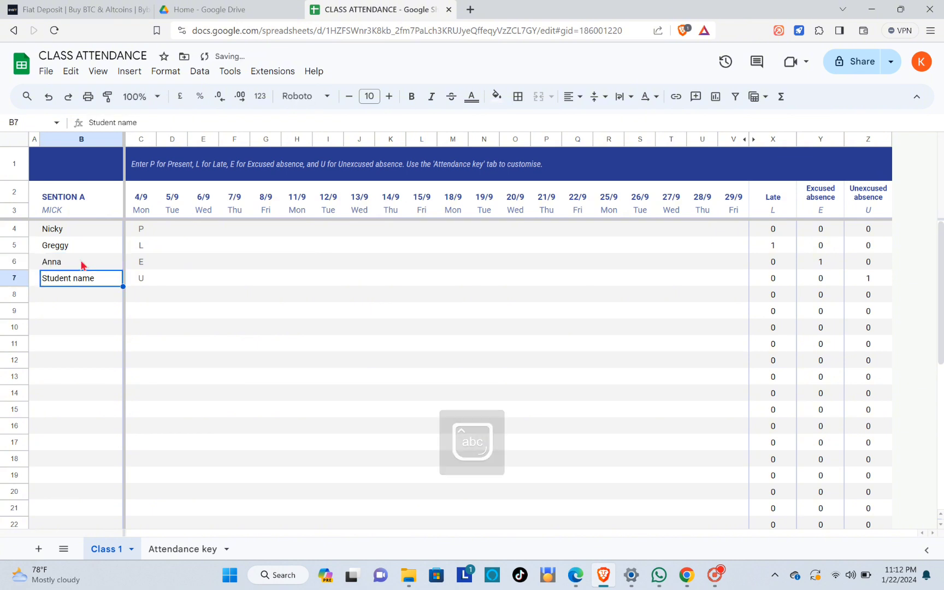
- Replace the student name placeholder in cell B7 with the fourth student's name
{"action": "double_click", "coordinate": [80, 279]}
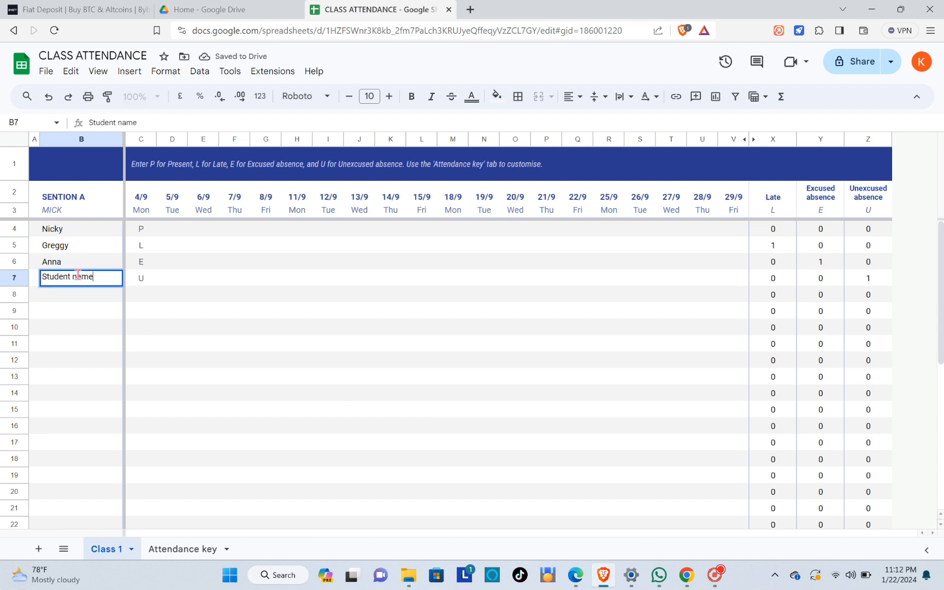
{"action": "double_click", "coordinate": [78, 275]}
{"action": "key", "text": "BackSpace"}
{"action": "key", "text": "BackSpace"}
{"action": "key", "text": "BackSpace"}
{"action": "key", "text": "BackSpace"}
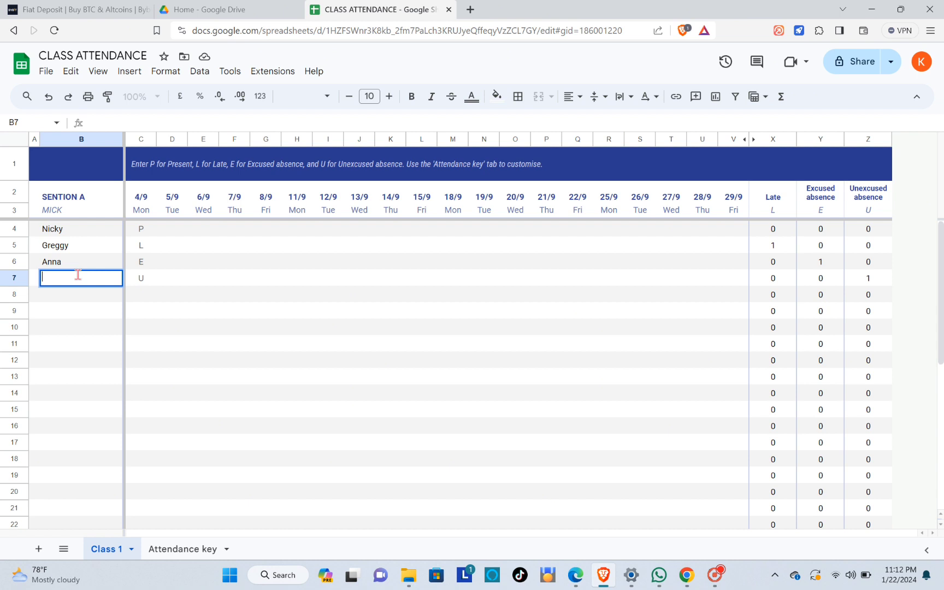
{"action": "type", "text": "Niko"}
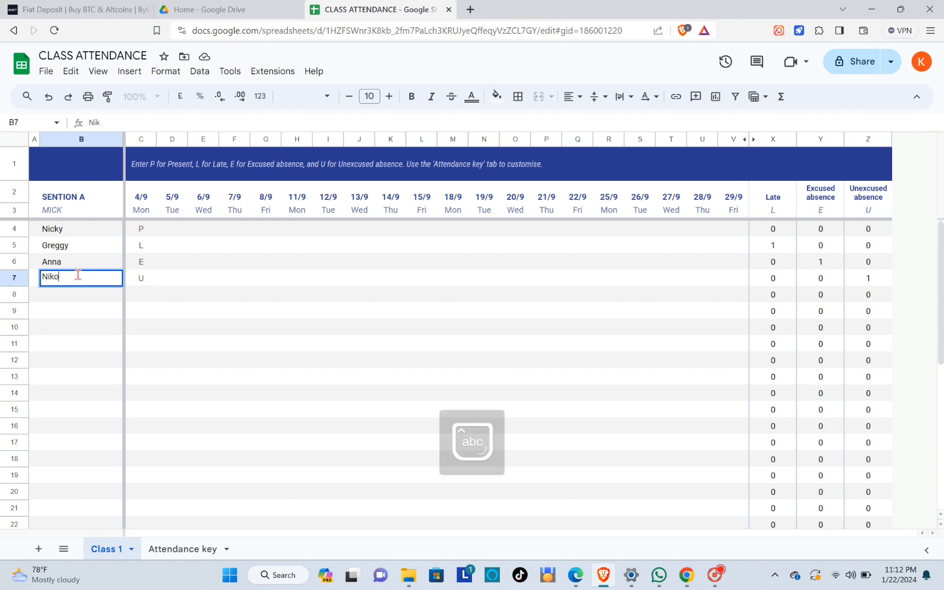
{"action": "key", "text": "Return"}
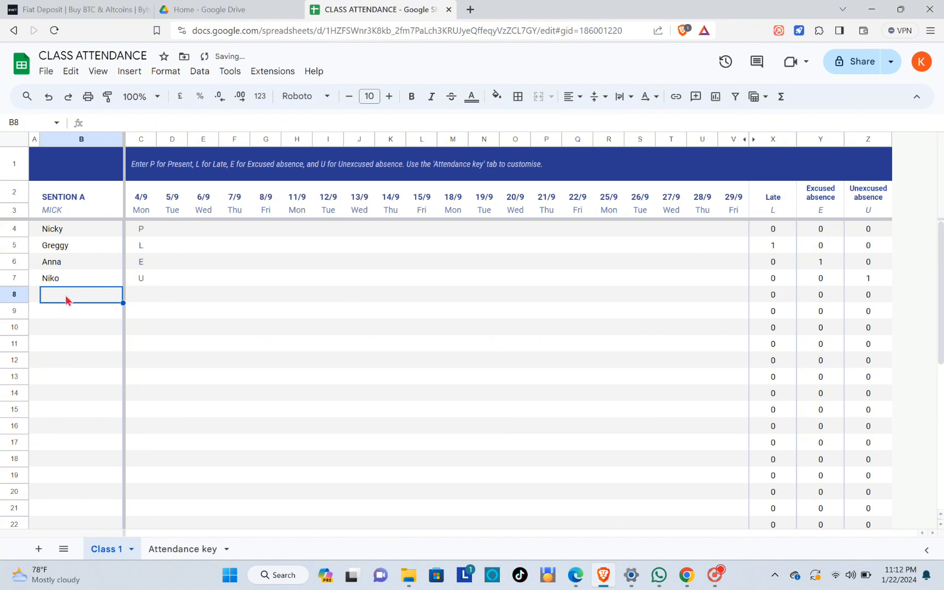
- Enter the fifth student's name in the empty cell B8
{"action": "double_click", "coordinate": [66, 296]}
{"action": "key", "text": "Caps_Lock"}
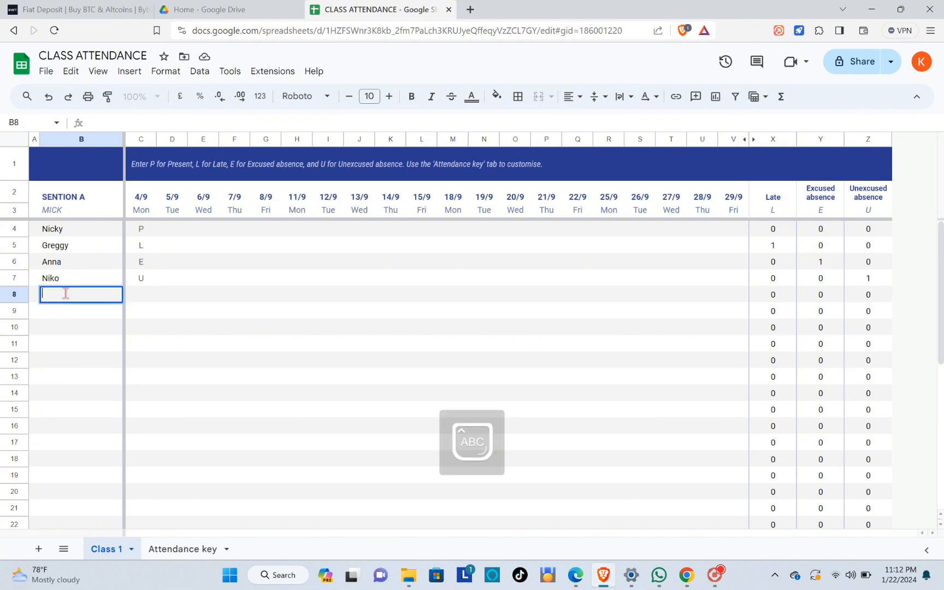
{"action": "type", "text": "L"}
{"action": "key", "text": "Caps_Lock"}
{"action": "type", "text": "ena"}
{"action": "key", "text": "Return"}
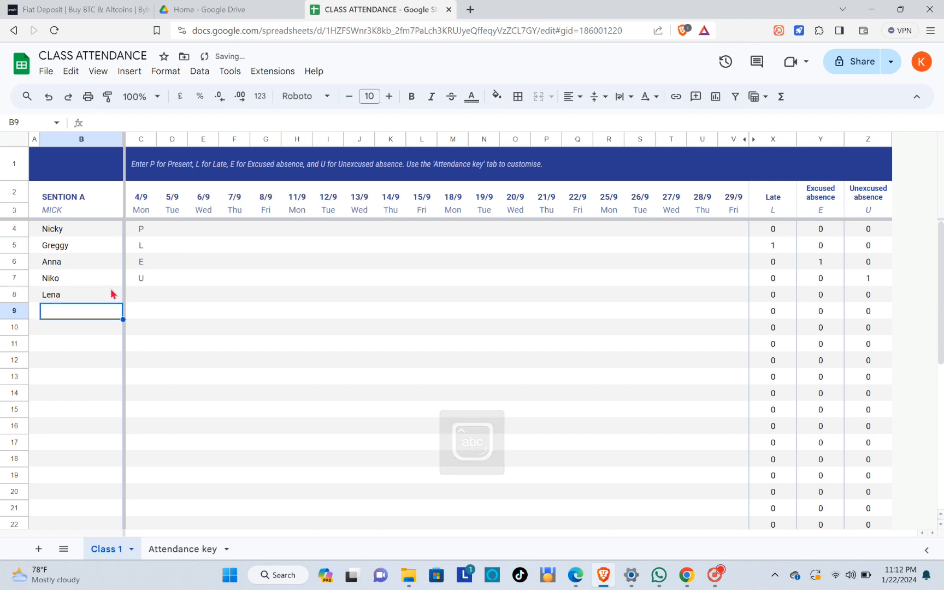
{"action": "left_click", "coordinate": [141, 203]}
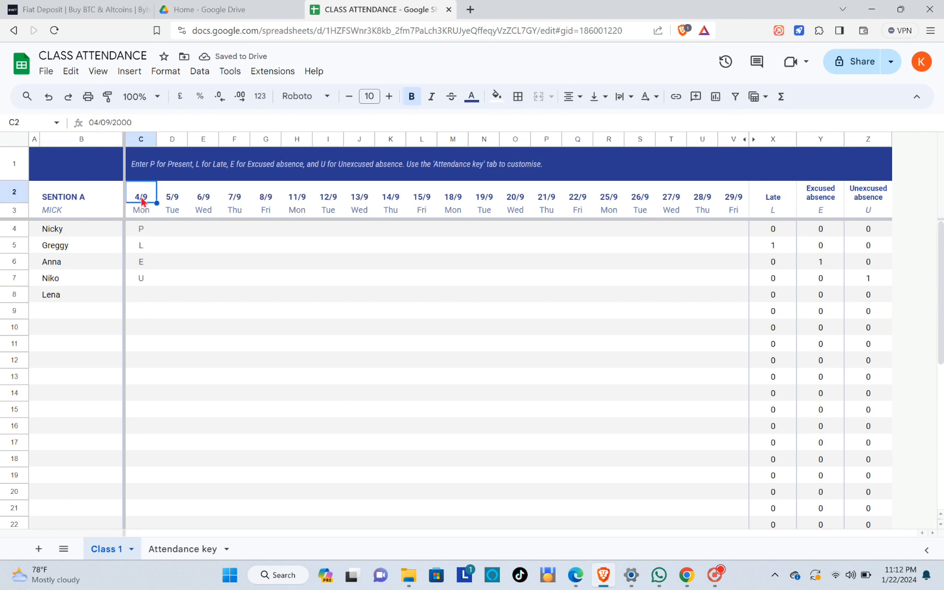
{"action": "double_click", "coordinate": [141, 201]}
{"action": "left_click", "coordinate": [247, 246]}
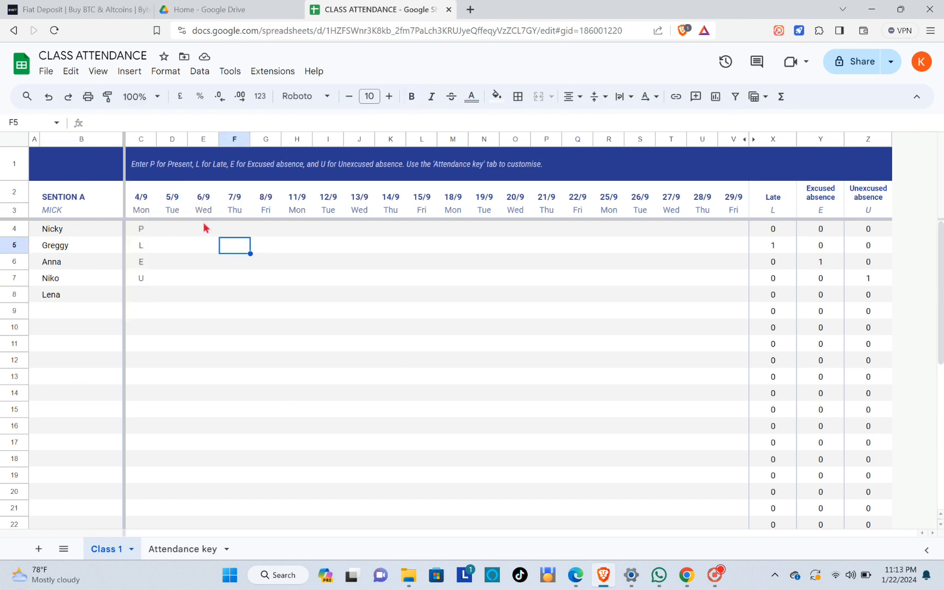
{"action": "double_click", "coordinate": [141, 187]}
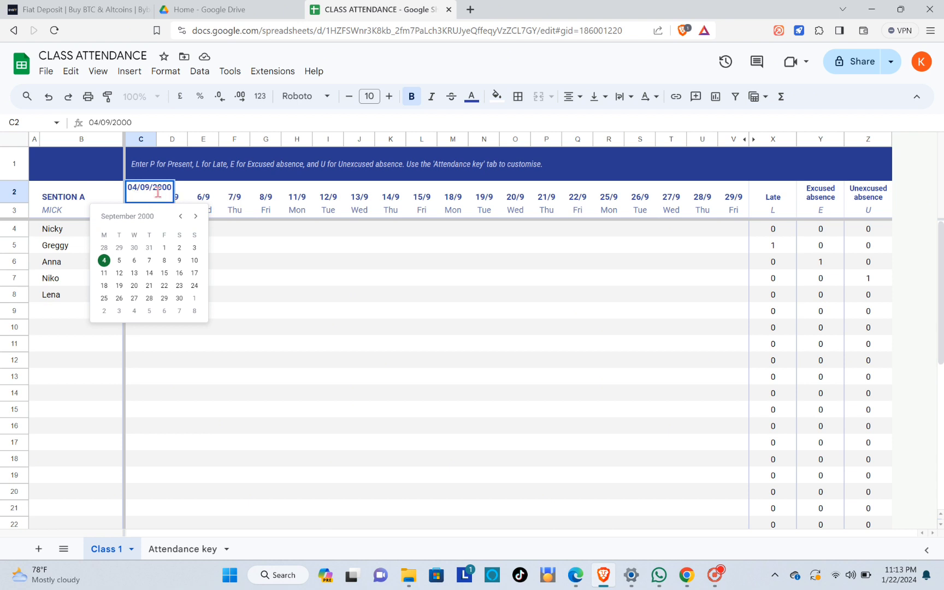
{"action": "left_click", "coordinate": [244, 228]}
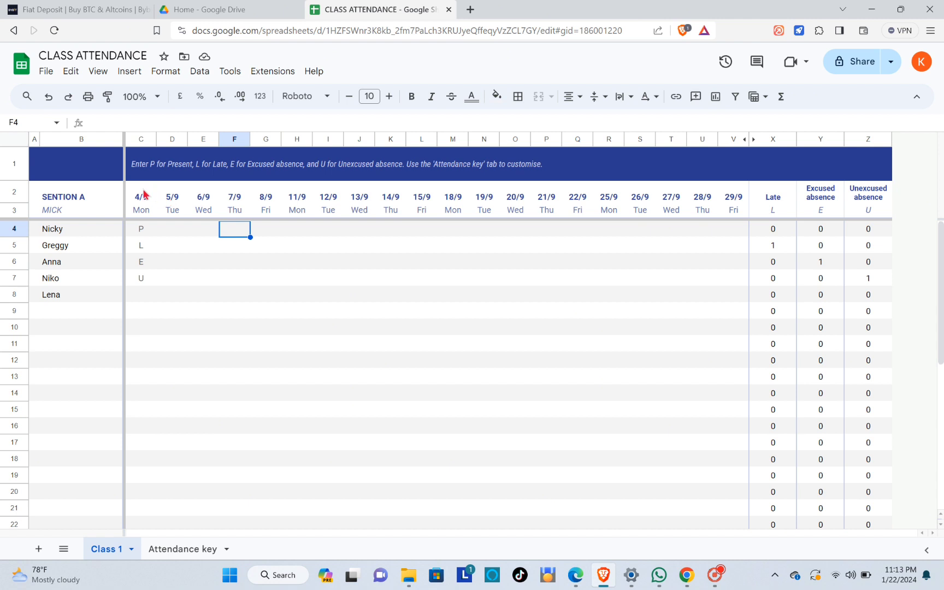
- Set the first attendance date in cell C2 to 21/01/2024
{"action": "double_click", "coordinate": [141, 190]}
{"action": "left_click", "coordinate": [142, 189]}
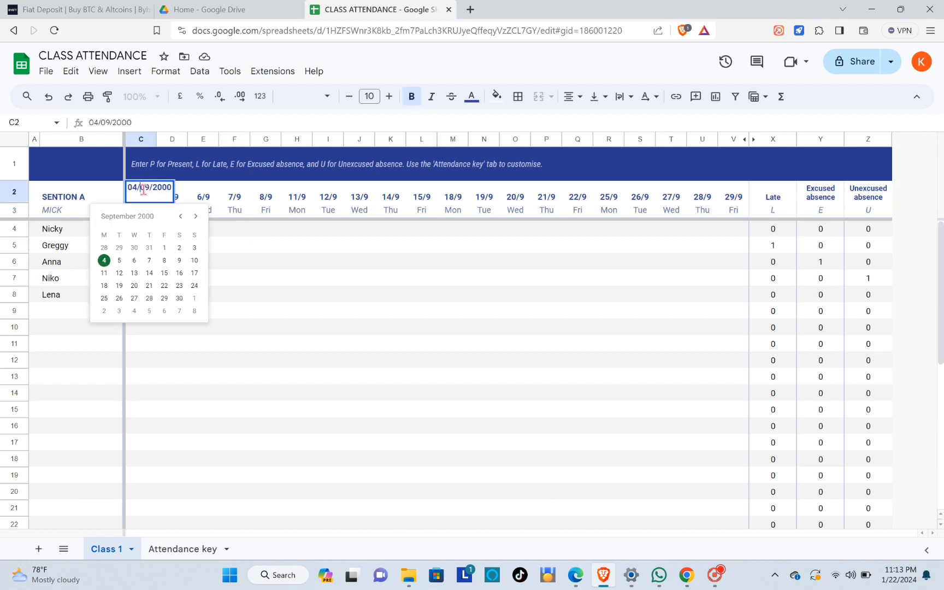
{"action": "double_click", "coordinate": [161, 189]}
{"action": "type", "text": "202"}
{"action": "type", "text": "4"}
{"action": "double_click", "coordinate": [132, 187]}
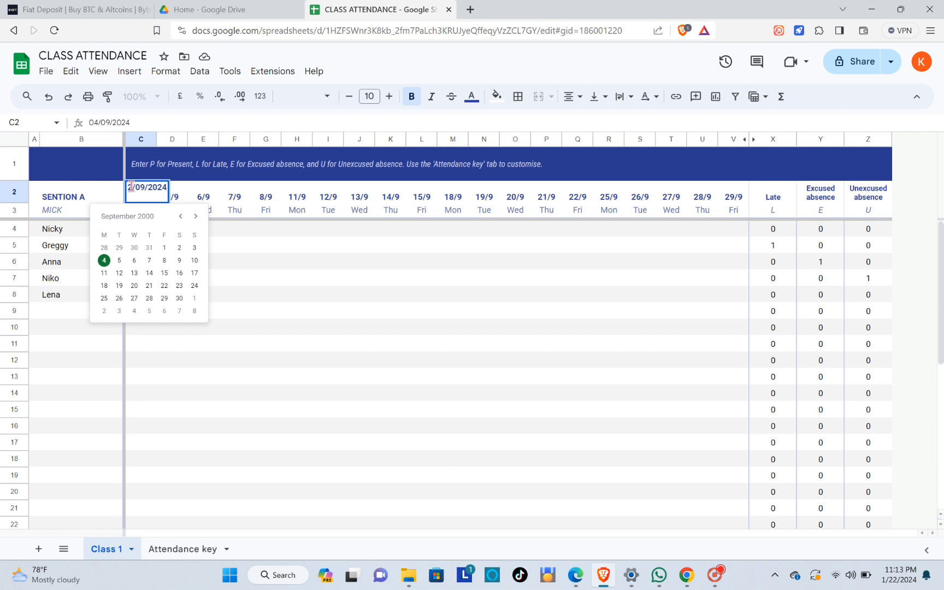
{"action": "type", "text": "21/"}
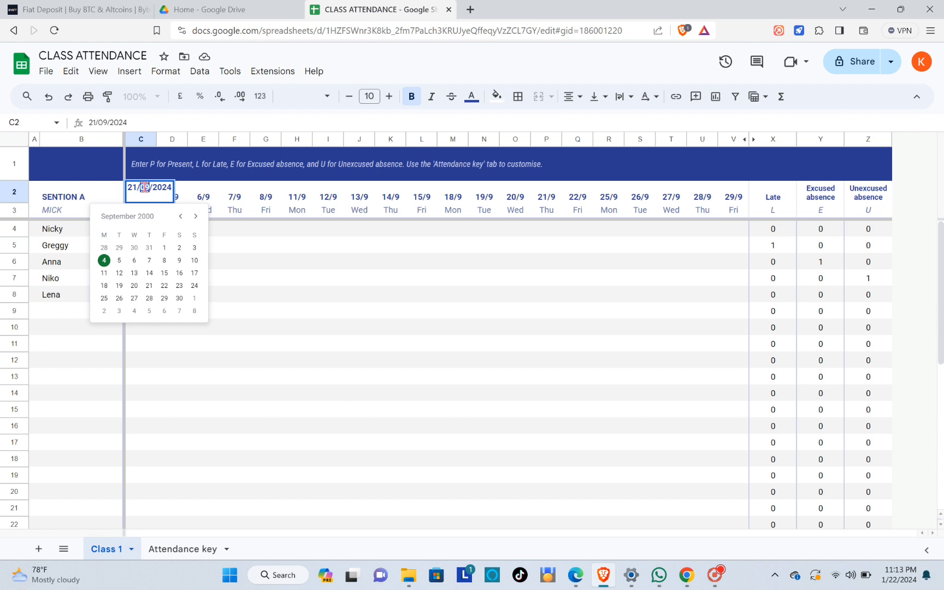
{"action": "type", "text": "01"}
{"action": "key", "text": "Return"}
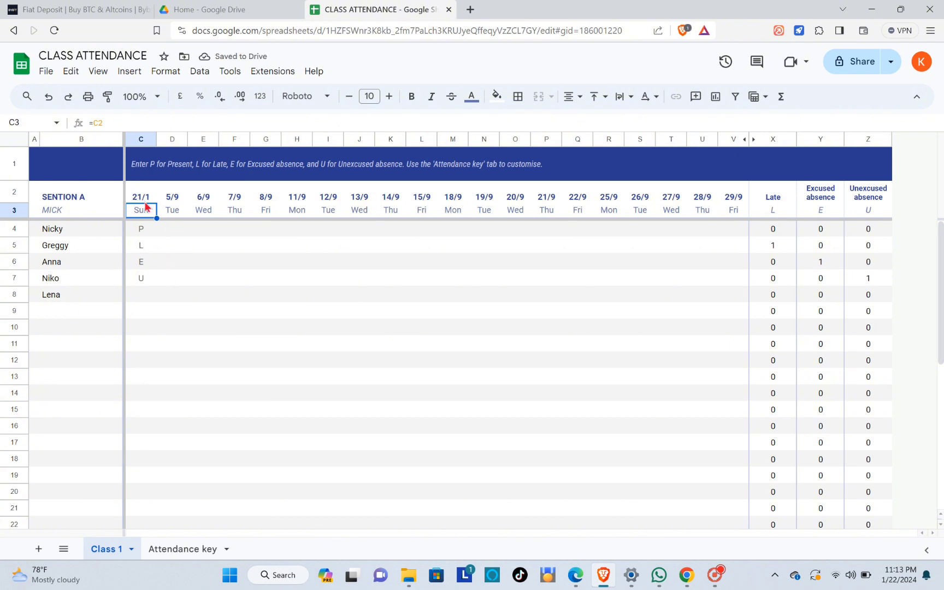
{"action": "left_click", "coordinate": [147, 201]}
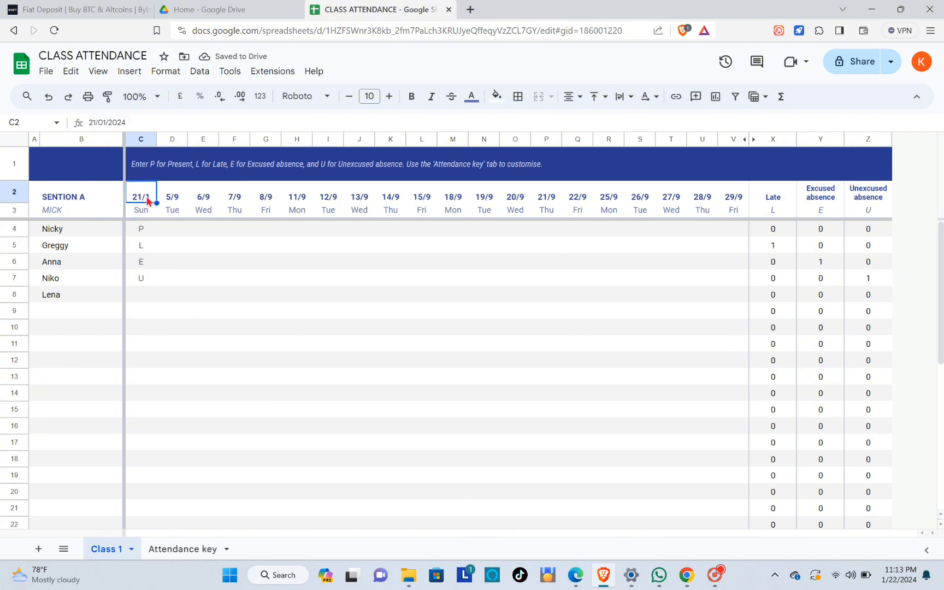
{"action": "left_click", "coordinate": [175, 202]}
{"action": "left_click", "coordinate": [205, 202]}
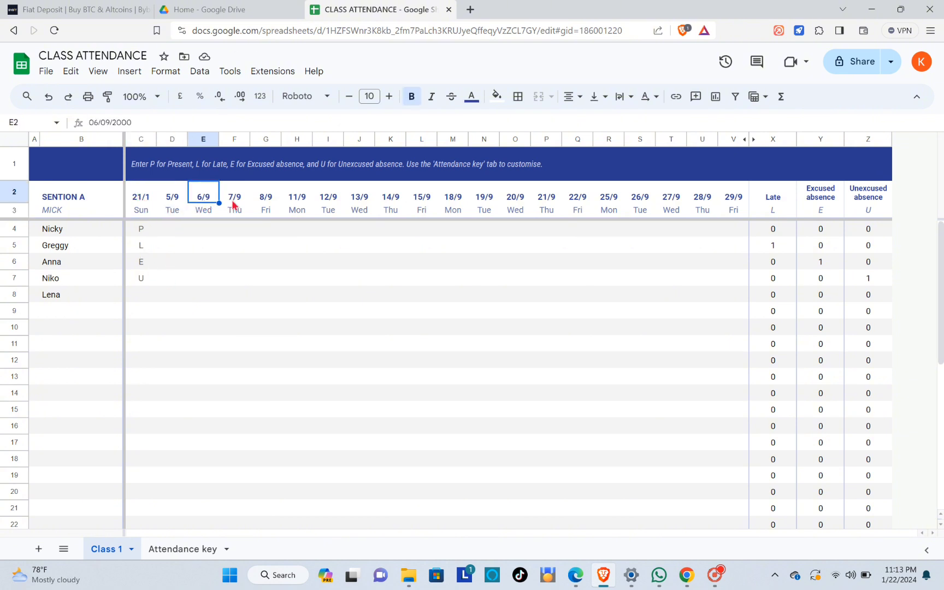
{"action": "left_click", "coordinate": [240, 202]}
{"action": "double_click", "coordinate": [243, 207]}
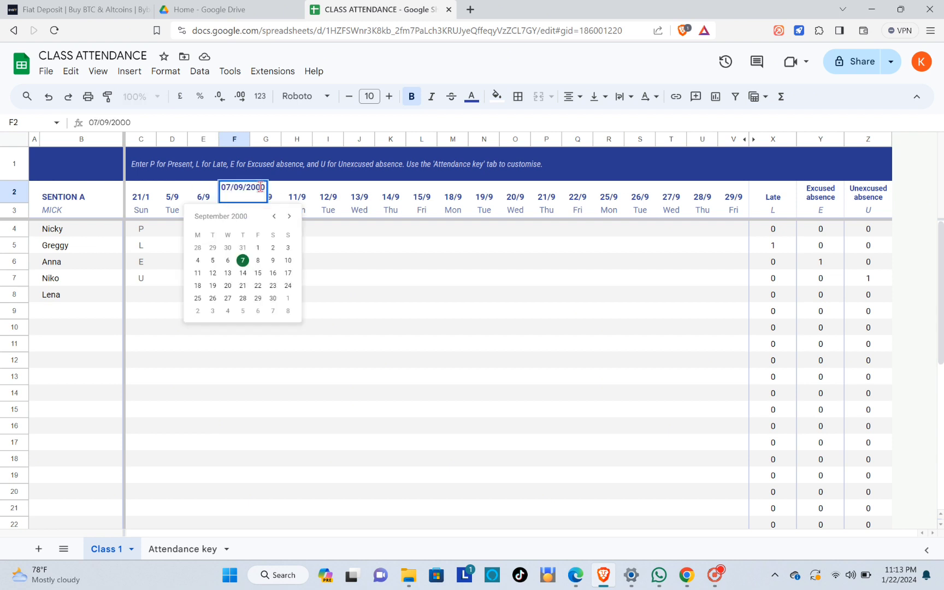
{"action": "left_click", "coordinate": [317, 247]}
- Fill the date series from cell C2 across the header row through V2
{"action": "left_click", "coordinate": [153, 201]}
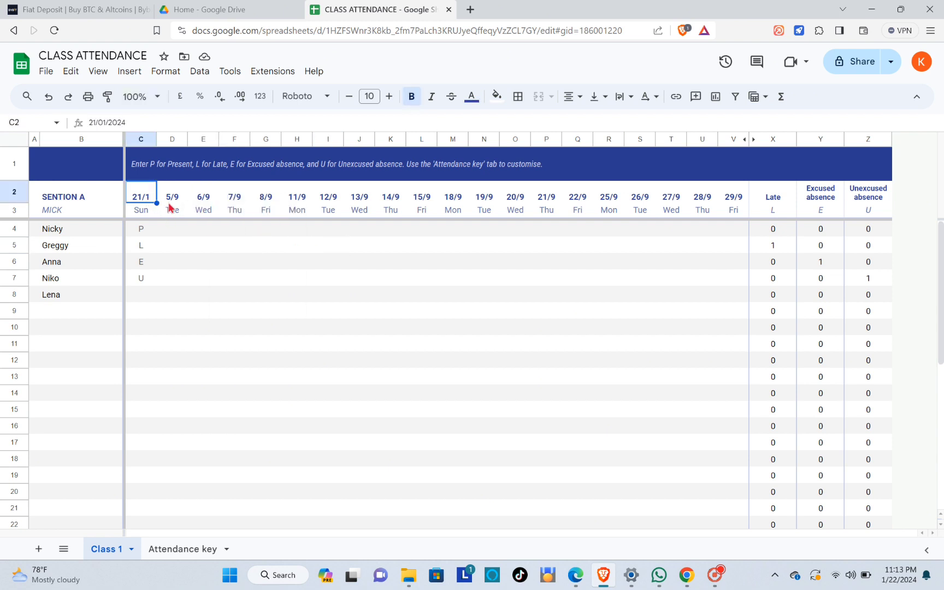
{"action": "left_click_drag", "start_coordinate": [157, 203], "coordinate": [732, 201]}
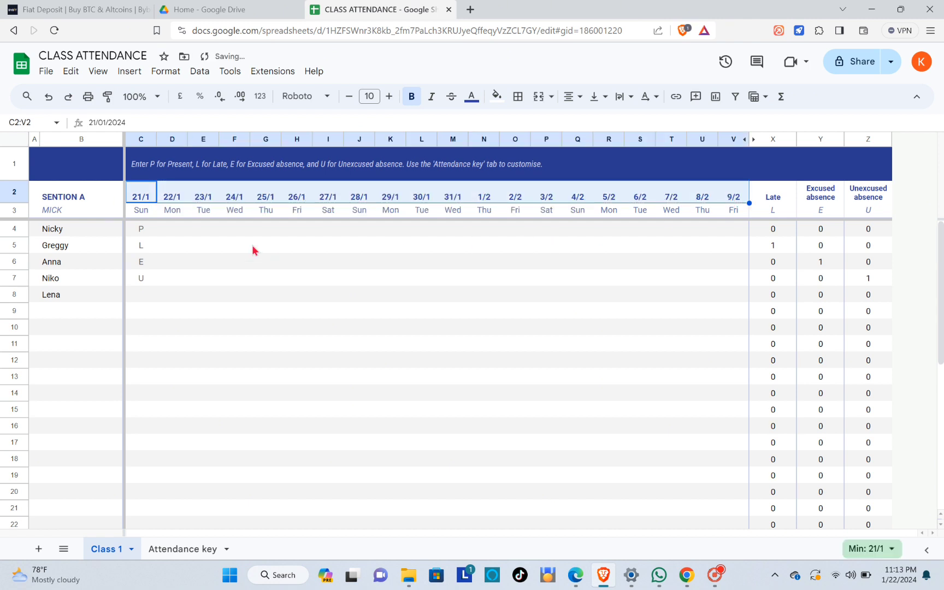
- Check the full date values in the header cells of row 2 between columns D and P
{"action": "double_click", "coordinate": [174, 200]}
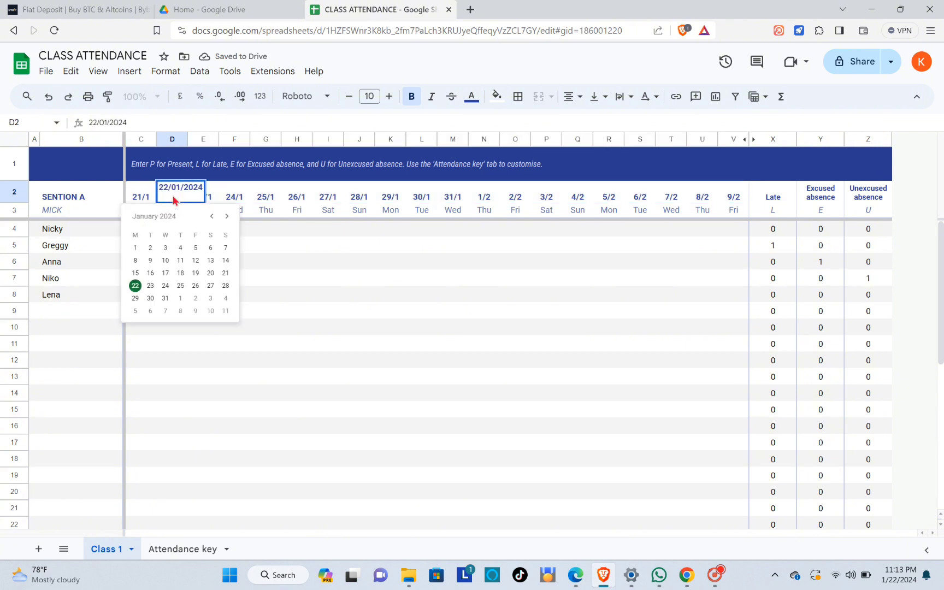
{"action": "left_click", "coordinate": [236, 196]}
{"action": "double_click", "coordinate": [239, 196]}
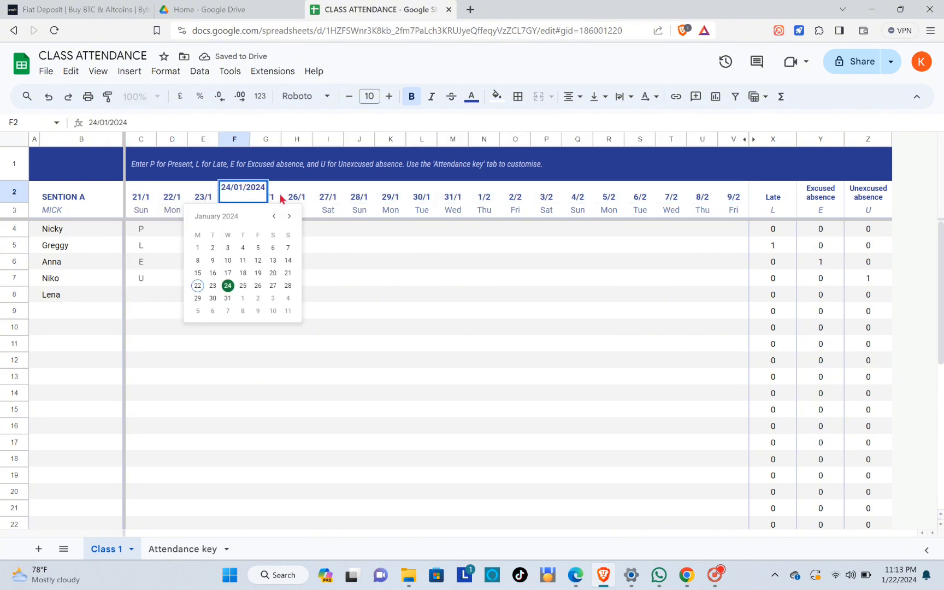
{"action": "double_click", "coordinate": [302, 194]}
{"action": "left_click", "coordinate": [375, 202]}
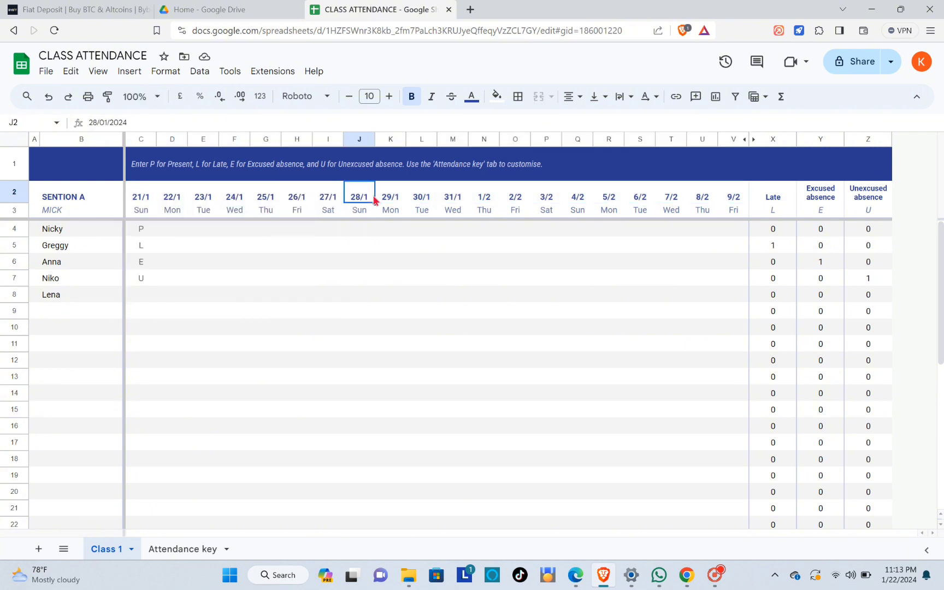
{"action": "double_click", "coordinate": [376, 201]}
{"action": "left_click", "coordinate": [444, 198]}
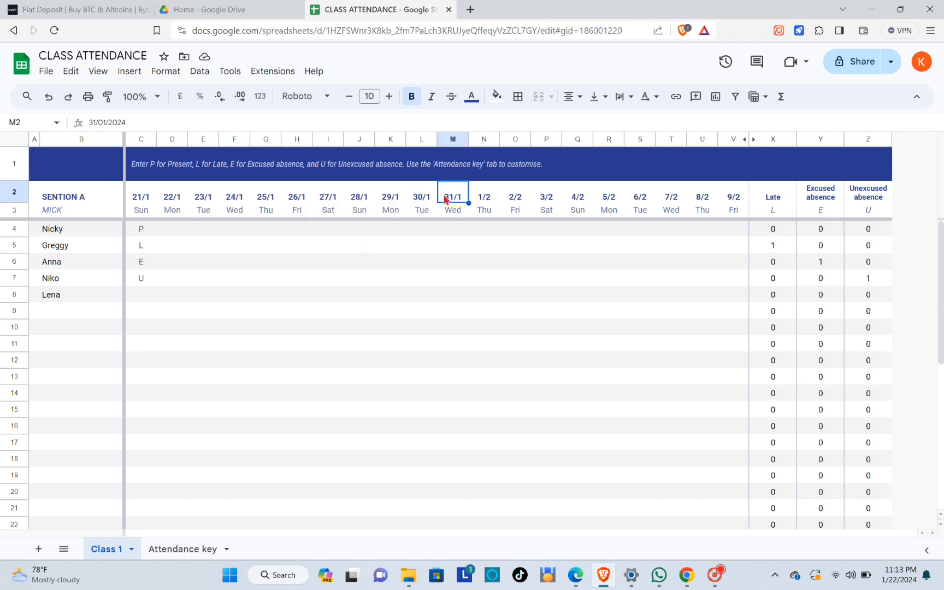
{"action": "double_click", "coordinate": [444, 198]}
{"action": "left_click", "coordinate": [536, 198]}
{"action": "double_click", "coordinate": [536, 198]}
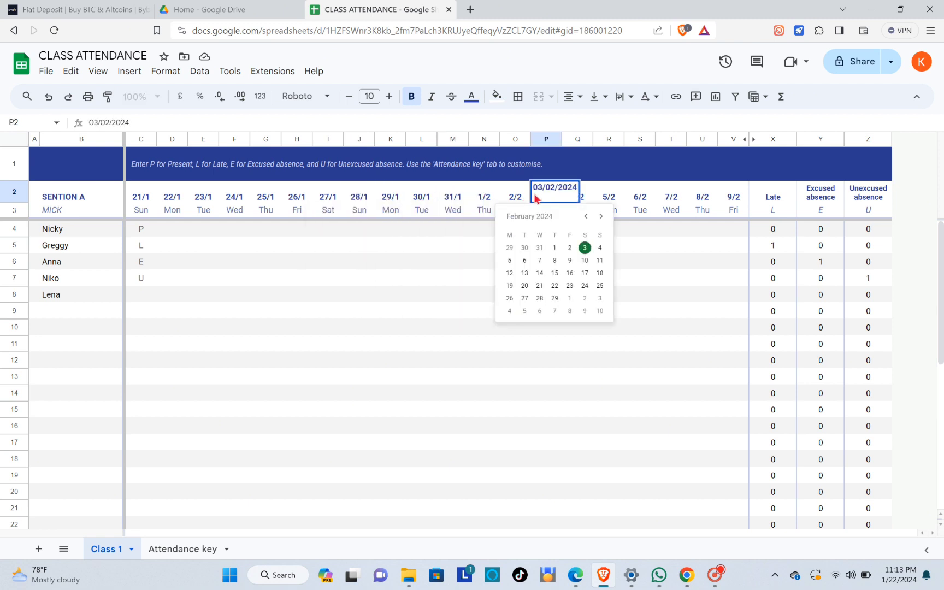
{"action": "left_click", "coordinate": [164, 203]}
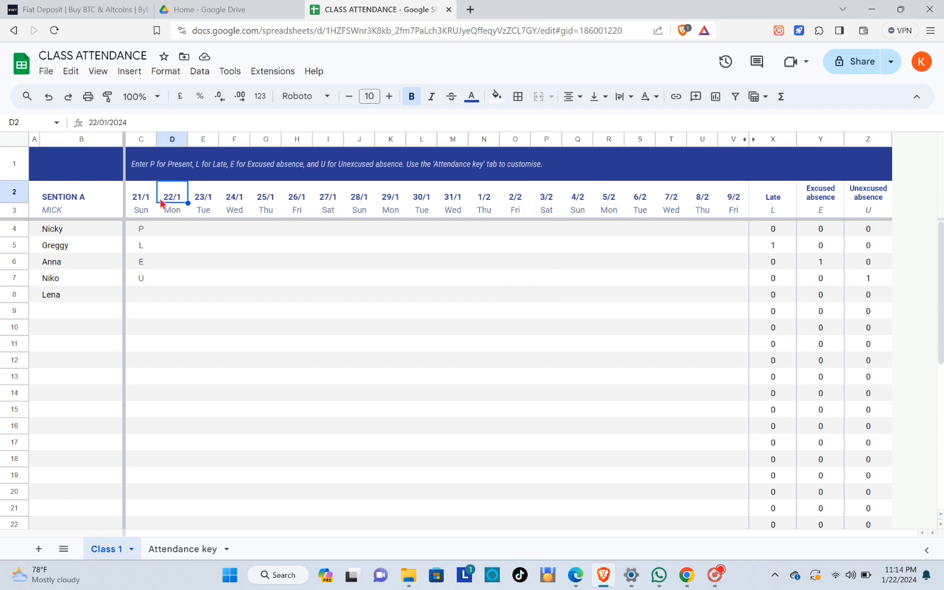
- Set the date in cell D2 to 22/02/2024
{"action": "left_click", "coordinate": [141, 202]}
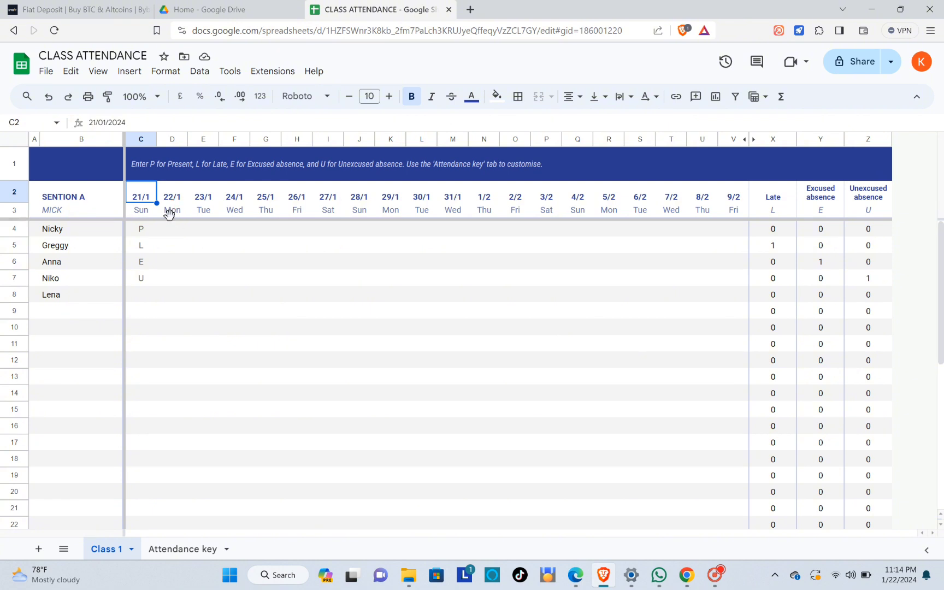
{"action": "double_click", "coordinate": [175, 191]}
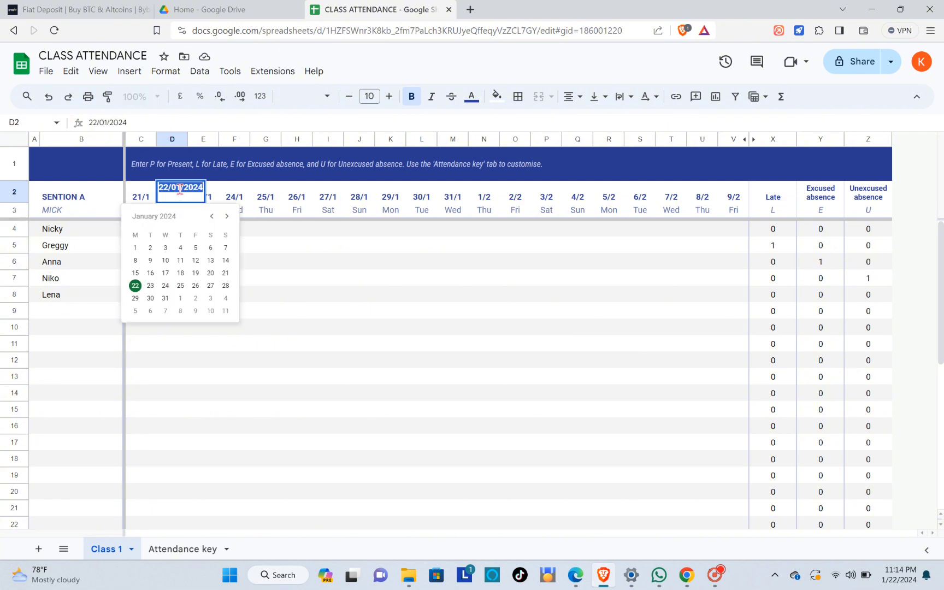
{"action": "left_click", "coordinate": [180, 189]}
{"action": "key", "text": "BackSpace"}
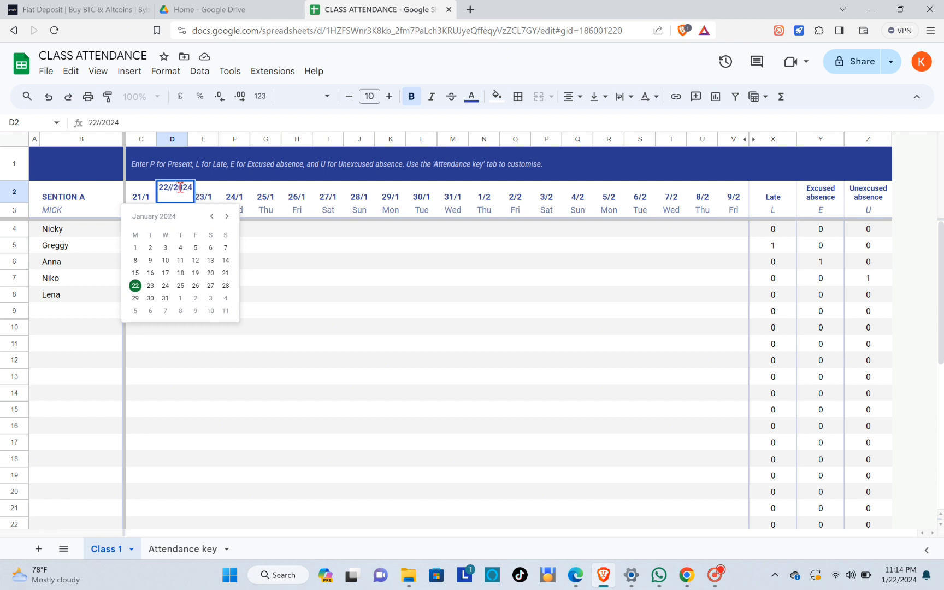
{"action": "type", "text": "02"}
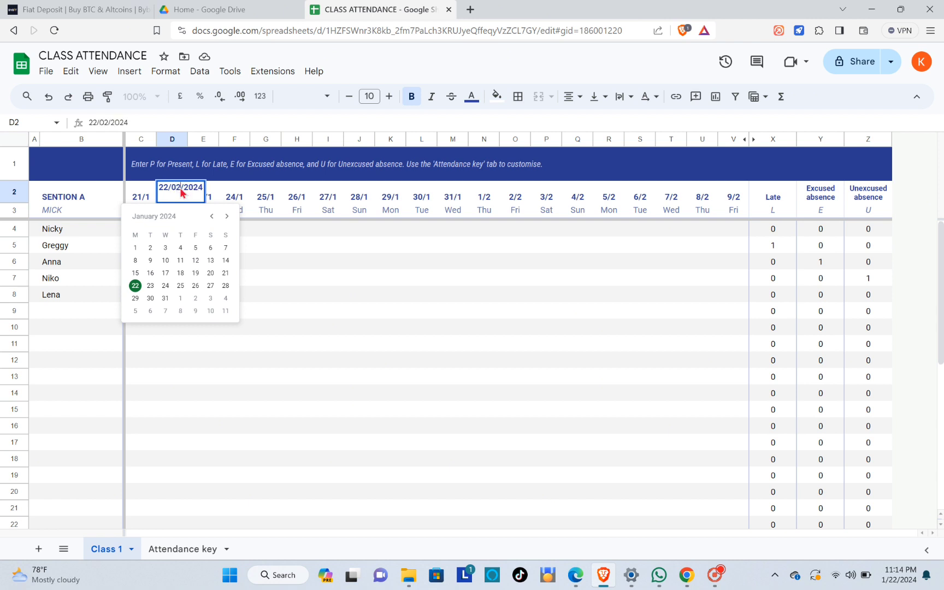
{"action": "key", "text": "Return"}
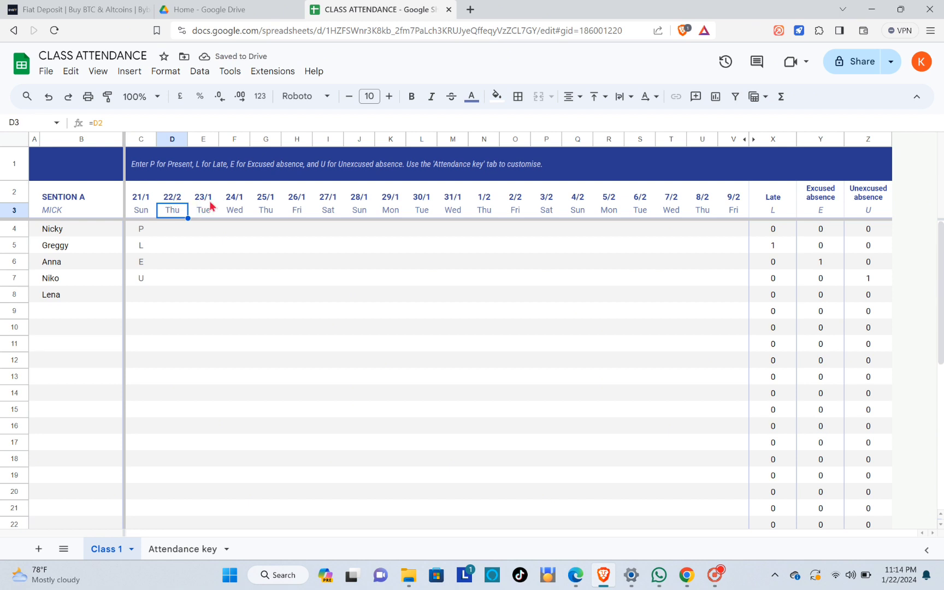
- Inspect the weekday formula in cell D3 beneath the second date
{"action": "left_click", "coordinate": [173, 200]}
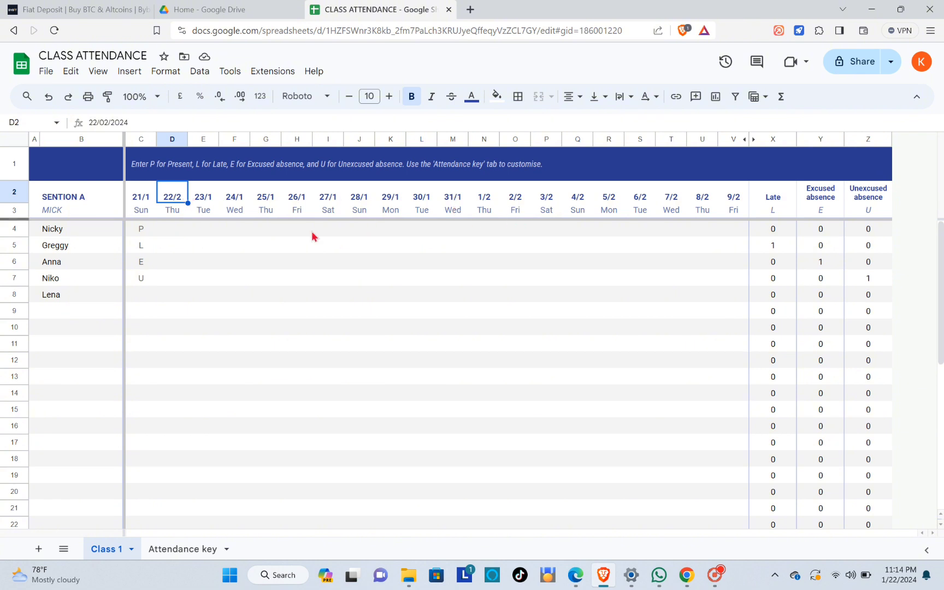
{"action": "left_click", "coordinate": [181, 213]}
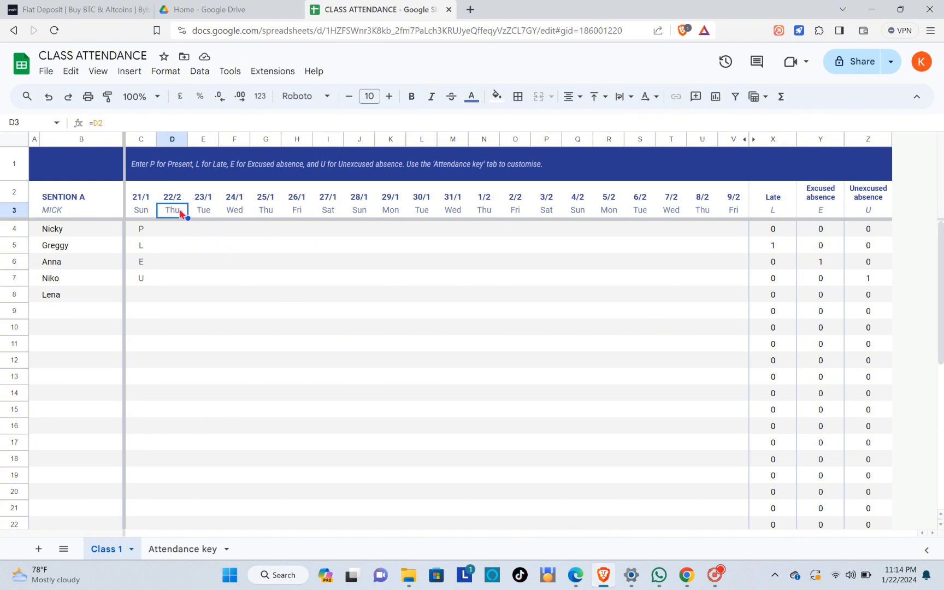
{"action": "double_click", "coordinate": [177, 212]}
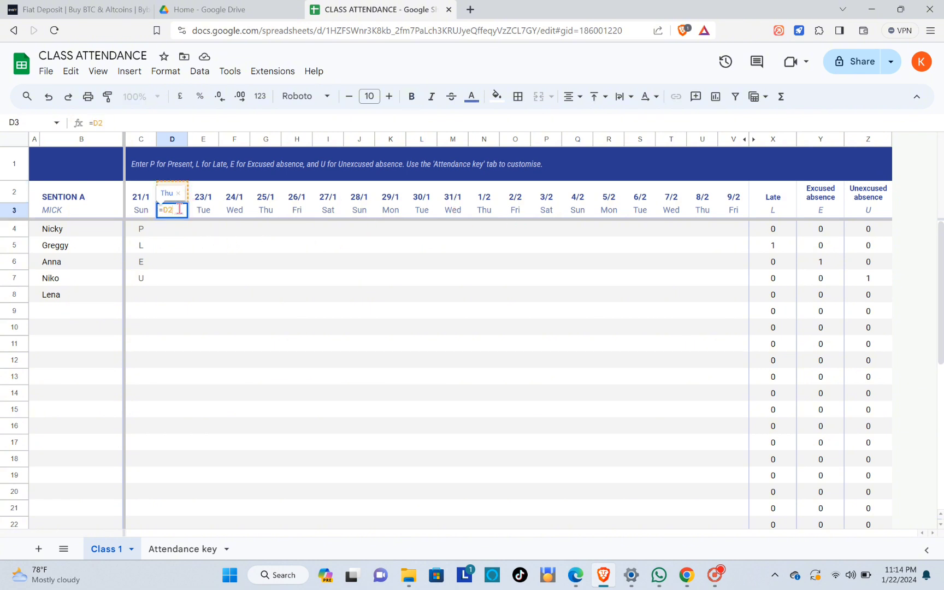
{"action": "key", "text": "Return"}
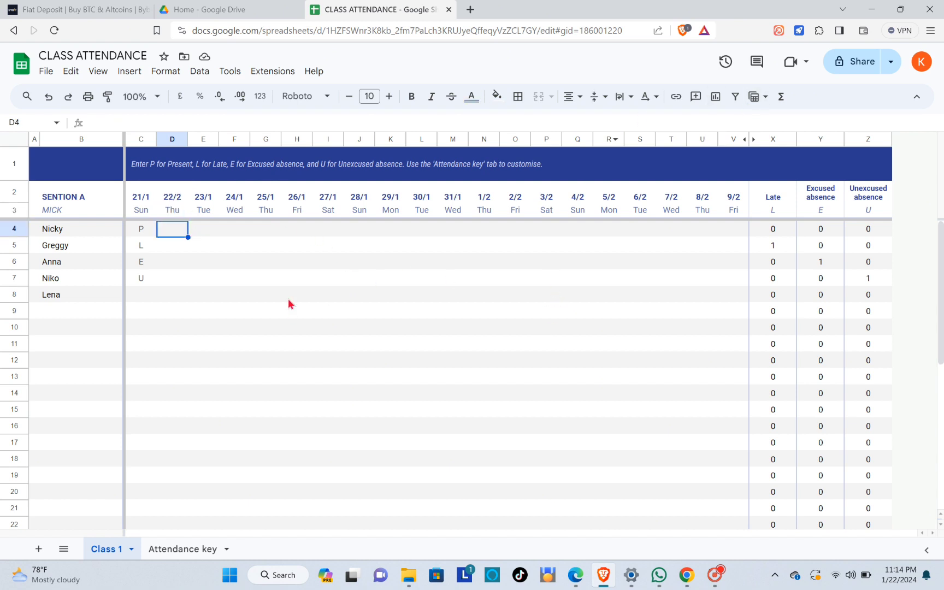
- Review the attendance codes in cells C4 to C7 and the formulas behind the Late, Excused absence and Unexcused absence columns
{"action": "left_click", "coordinate": [138, 234]}
{"action": "left_click", "coordinate": [143, 249]}
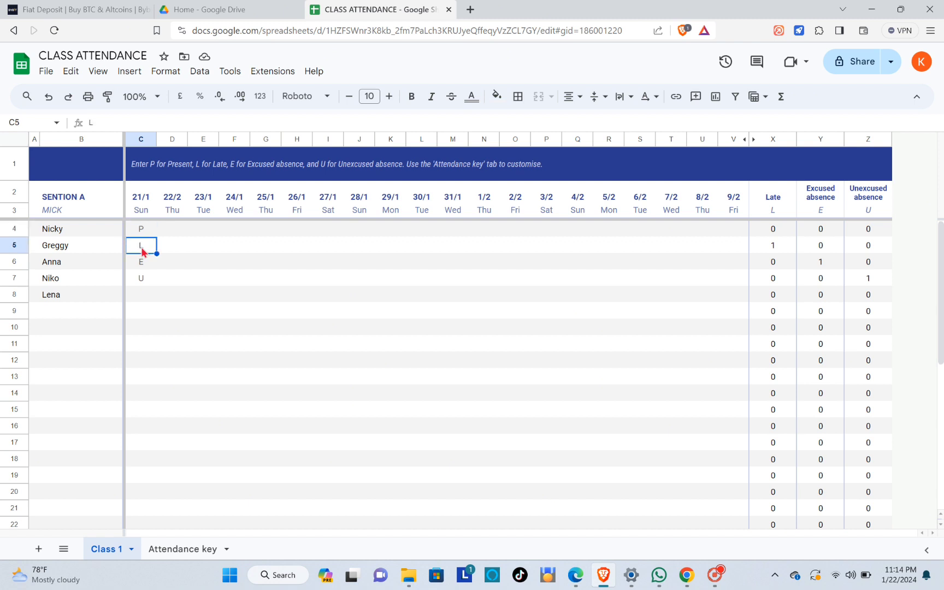
{"action": "left_click", "coordinate": [138, 268]}
{"action": "left_click", "coordinate": [141, 279]}
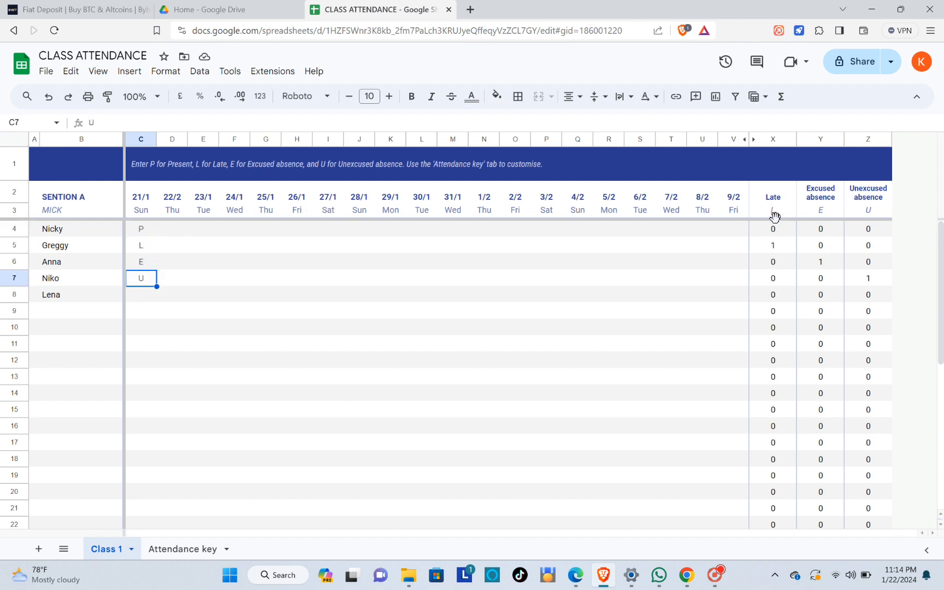
{"action": "left_click", "coordinate": [778, 229]}
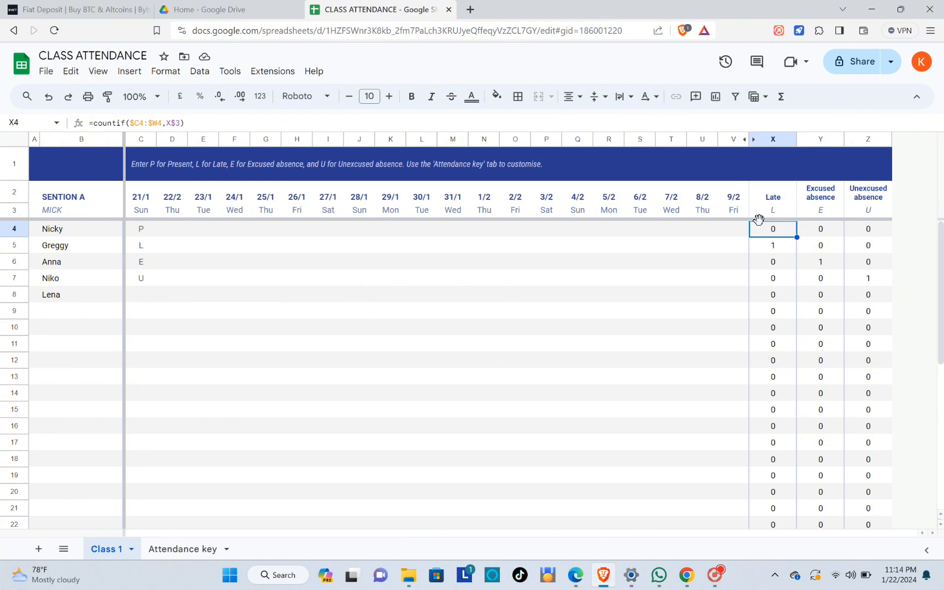
{"action": "left_click", "coordinate": [818, 215]}
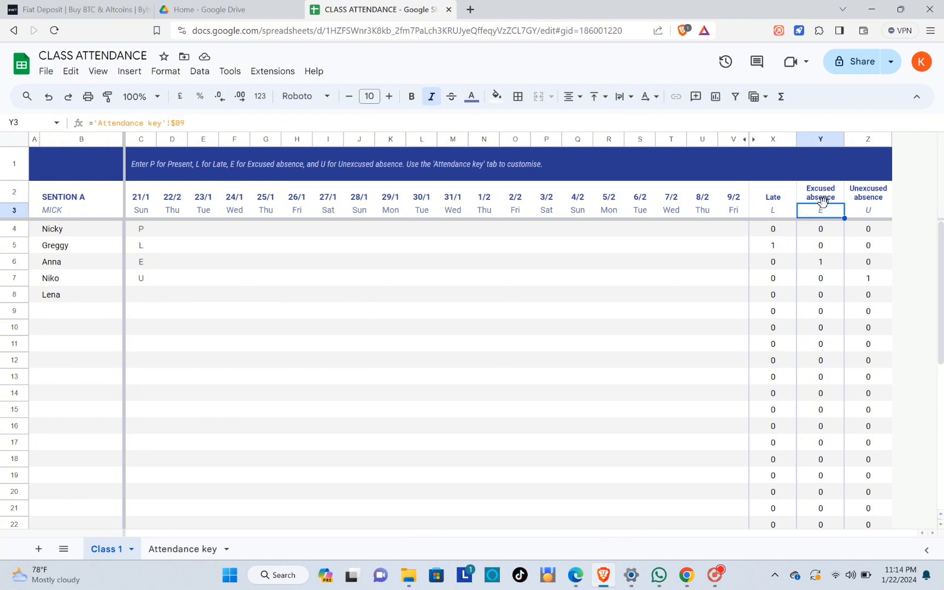
{"action": "left_click", "coordinate": [870, 213]}
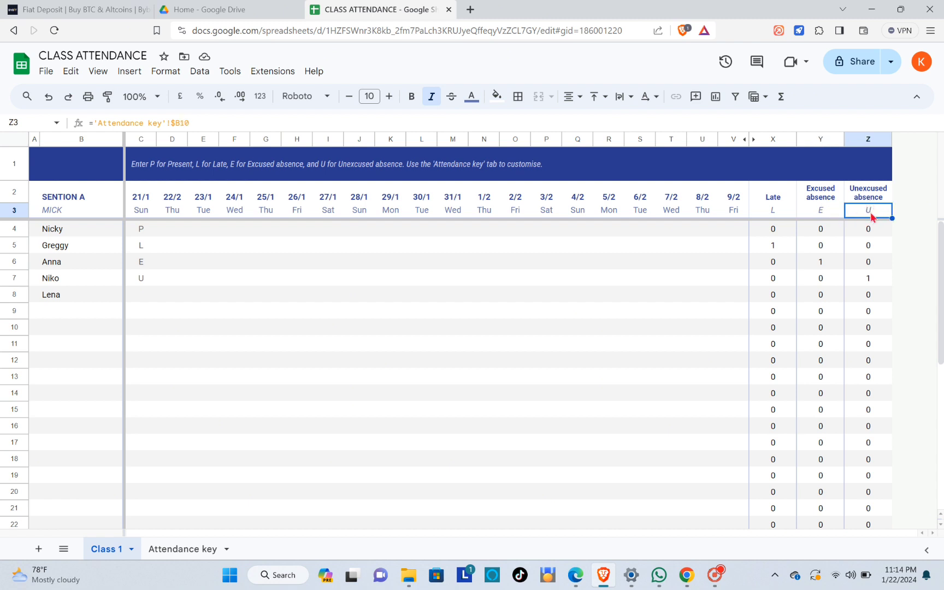
- Examine the Present, Late and Excused absence codes on the Attendance key sheet
{"action": "left_click", "coordinate": [184, 550]}
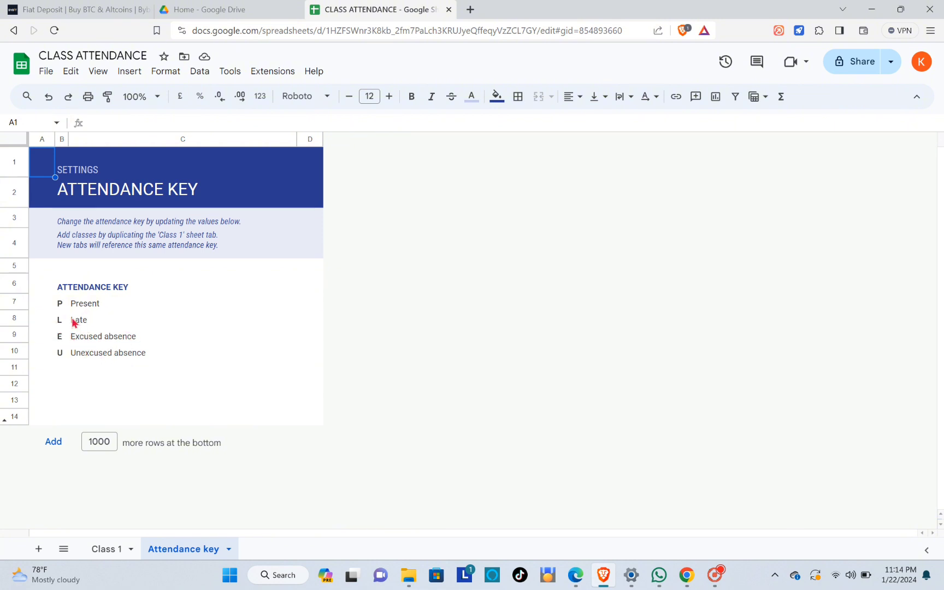
{"action": "double_click", "coordinate": [54, 305]}
{"action": "key", "text": "Escape"}
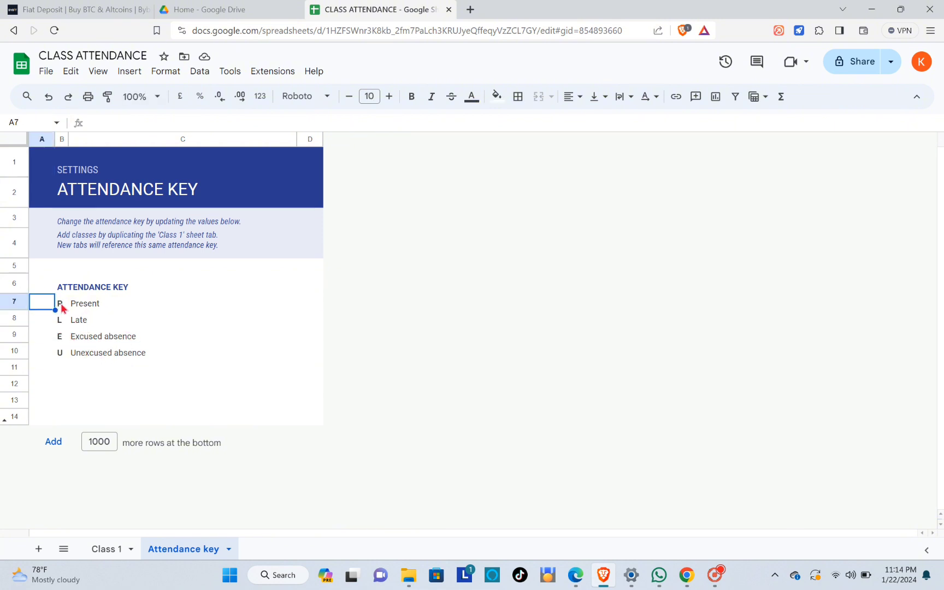
{"action": "double_click", "coordinate": [61, 305]}
{"action": "double_click", "coordinate": [62, 318]}
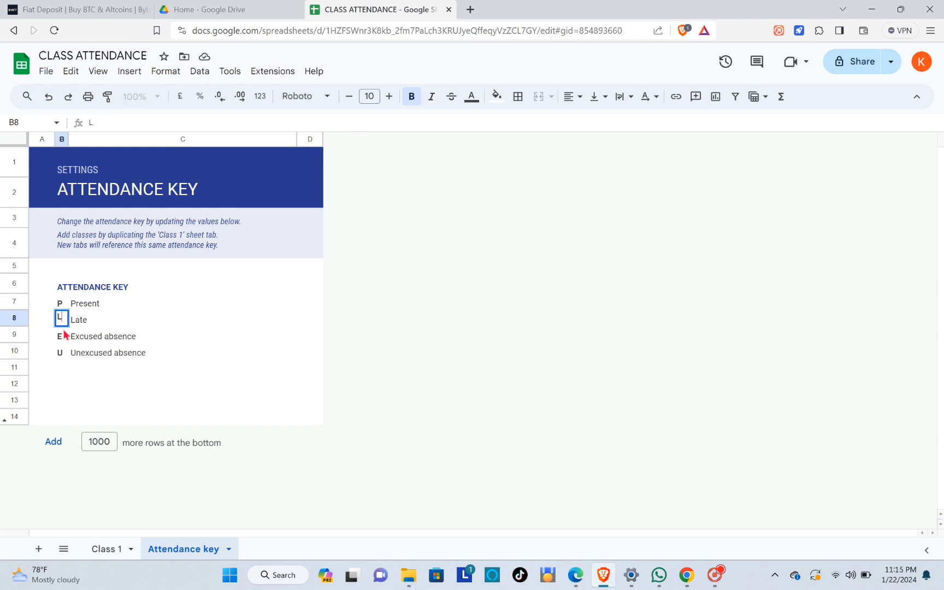
{"action": "double_click", "coordinate": [64, 334]}
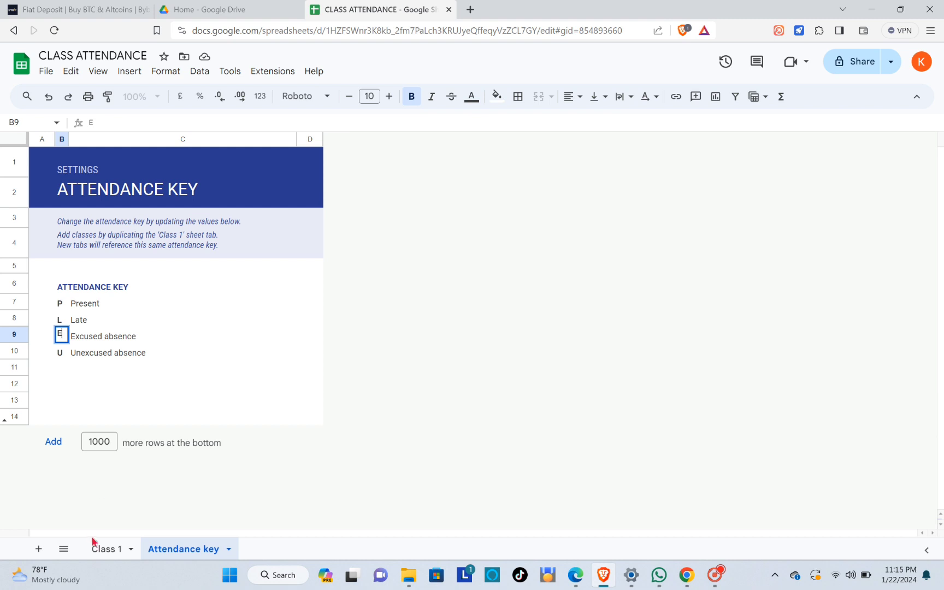
- On the Class 1 sheet, mark the first two students for 22/2 with L in D4 and E in D5
{"action": "left_click", "coordinate": [101, 547]}
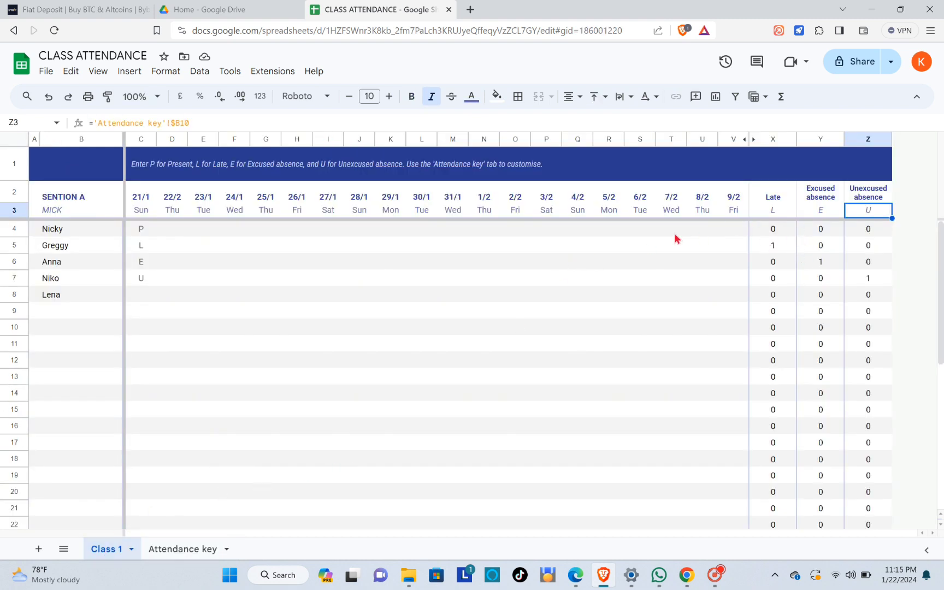
{"action": "left_click", "coordinate": [169, 232]}
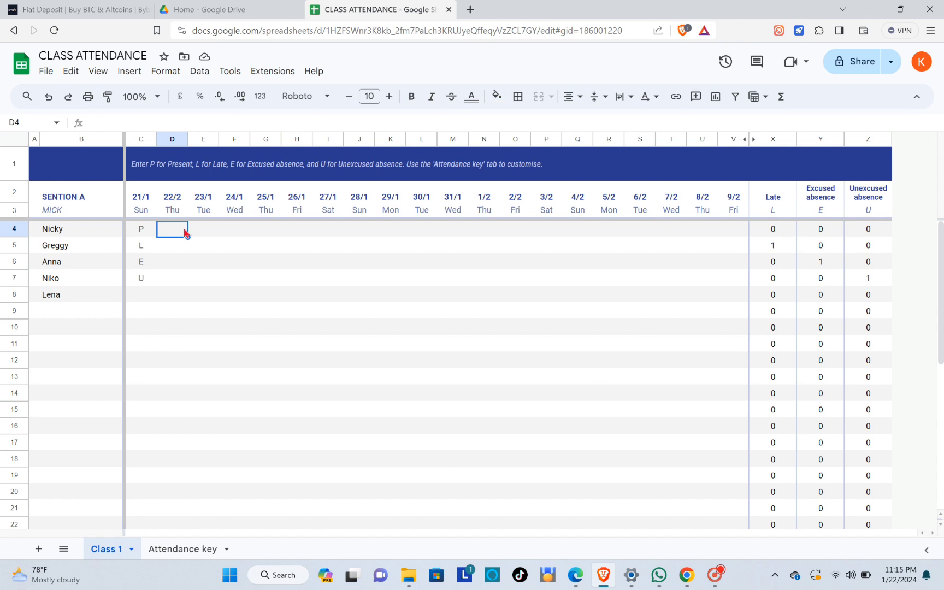
{"action": "key", "text": "Caps_Lock"}
{"action": "type", "text": "L"}
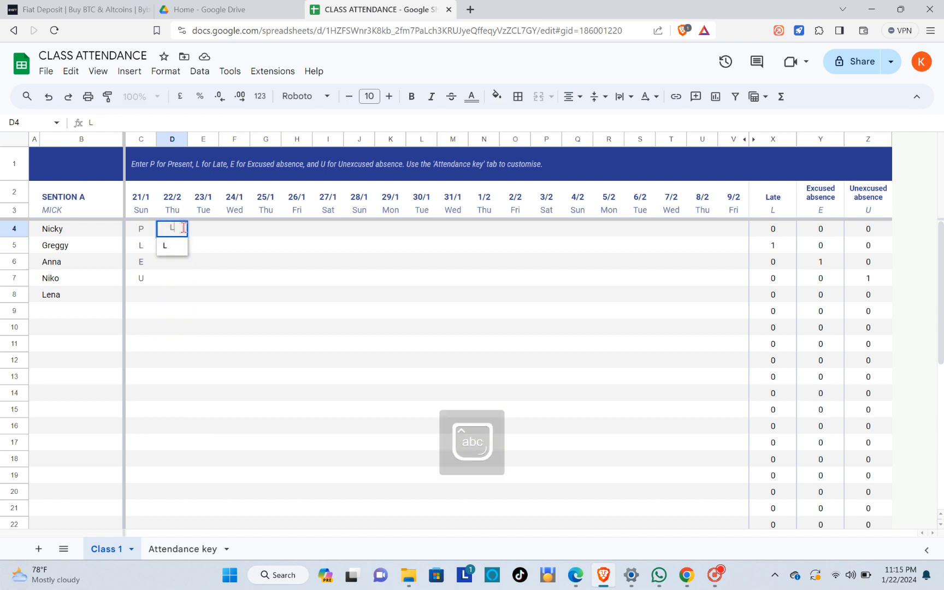
{"action": "key", "text": "Return"}
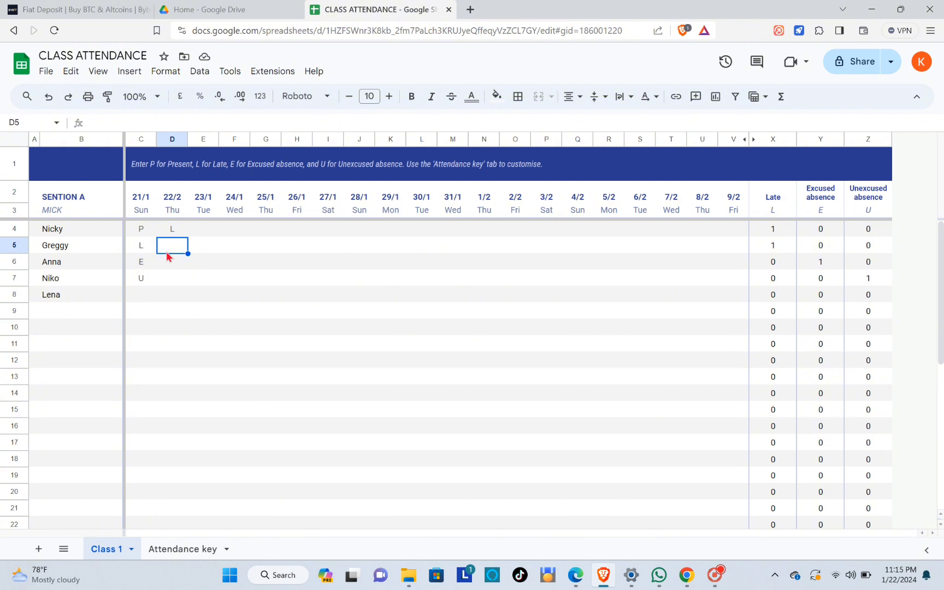
{"action": "key", "text": "Caps_Lock"}
{"action": "type", "text": "E"}
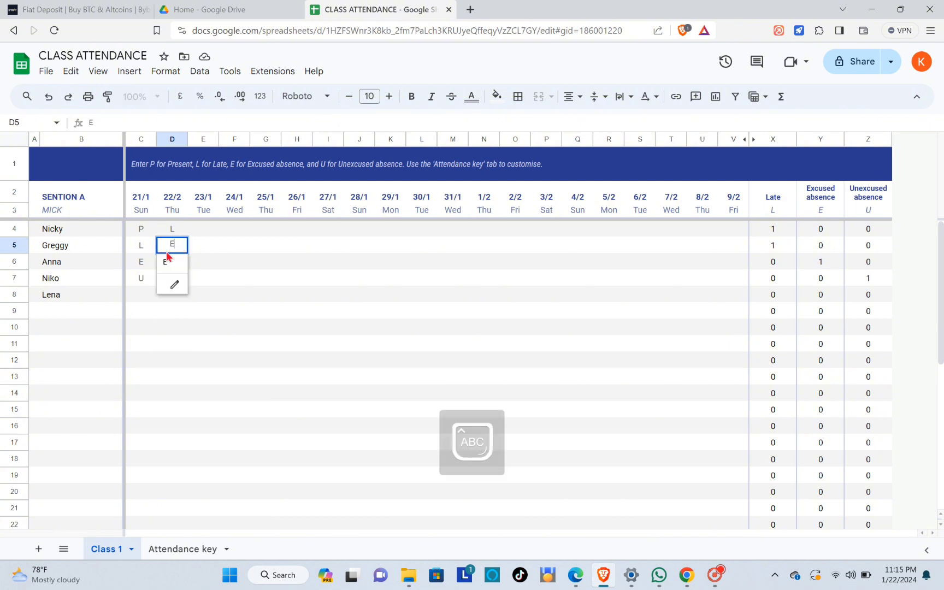
{"action": "key", "text": "Return"}
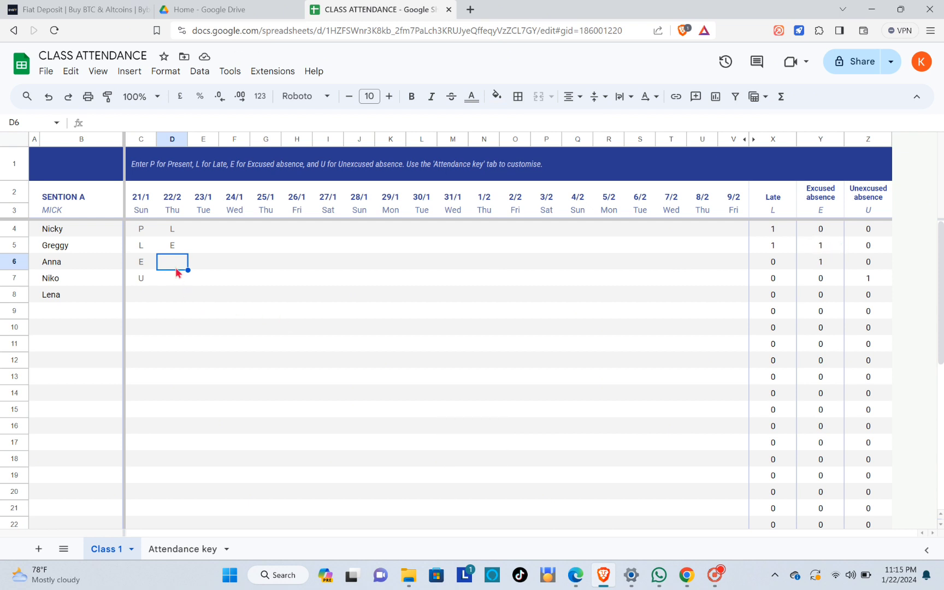
- Mark the remaining three students for 22/2 with U in D6, P in D7 and P in D8
{"action": "type", "text": "UU"}
{"action": "key", "text": "BackSpace"}
{"action": "key", "text": "Return"}
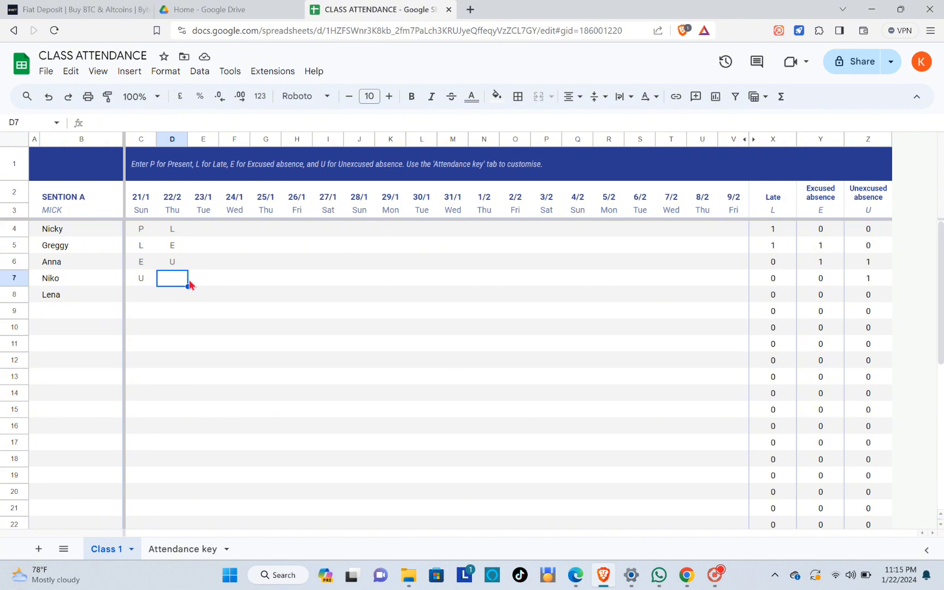
{"action": "type", "text": "P"}
{"action": "key", "text": "Return"}
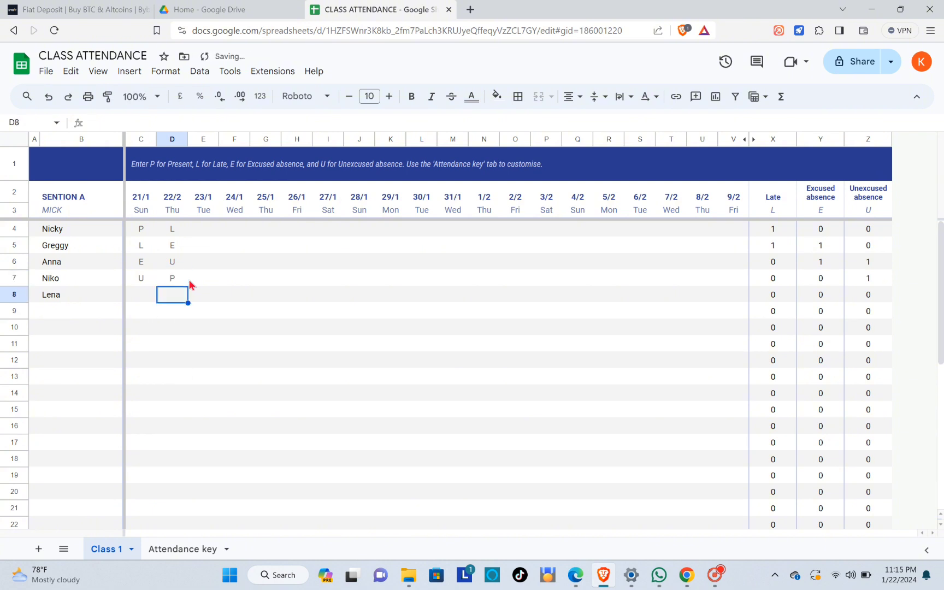
{"action": "type", "text": "P"}
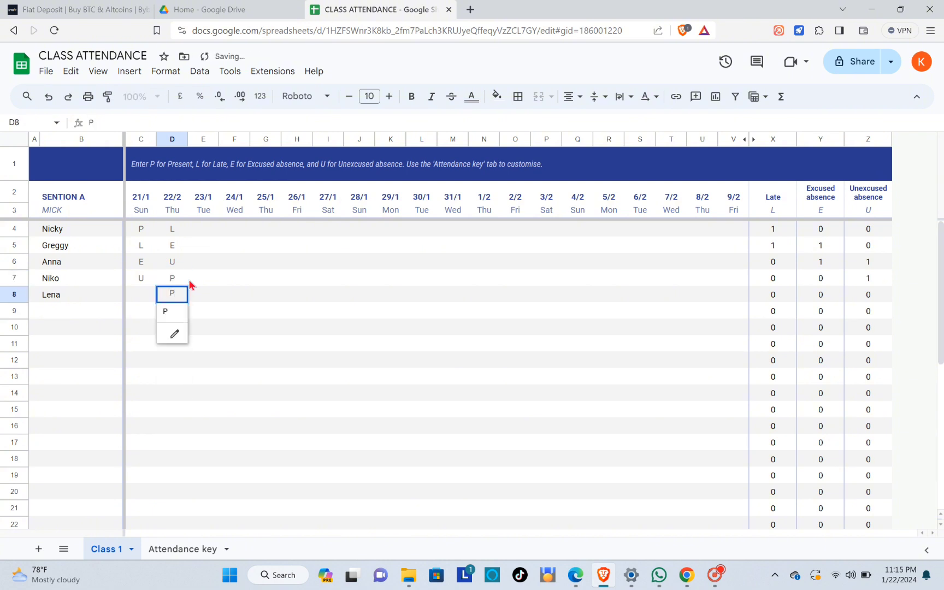
{"action": "key", "text": "Return"}
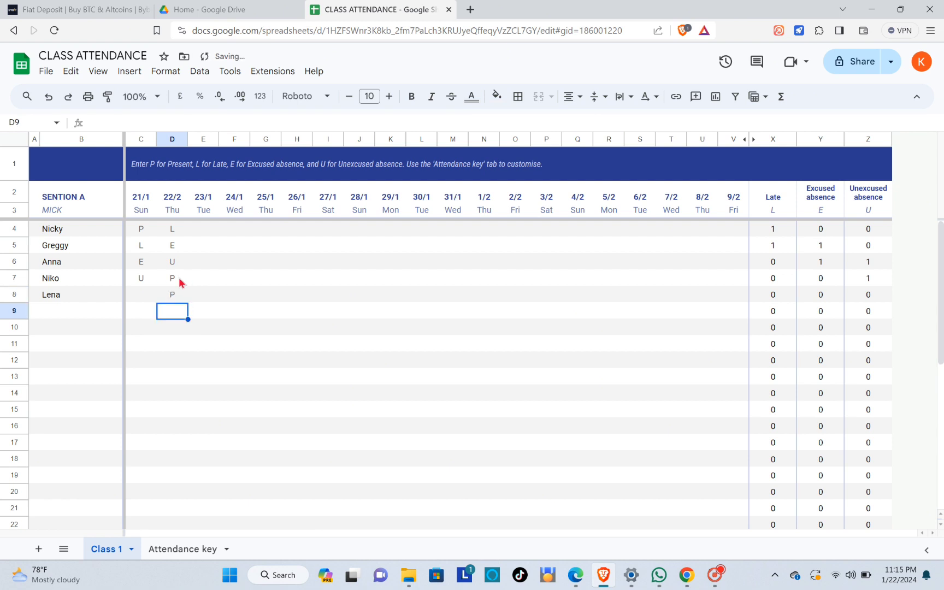
- Check the attendance codes entered for 22/2 in cells D4 to D7
{"action": "left_click", "coordinate": [173, 233]}
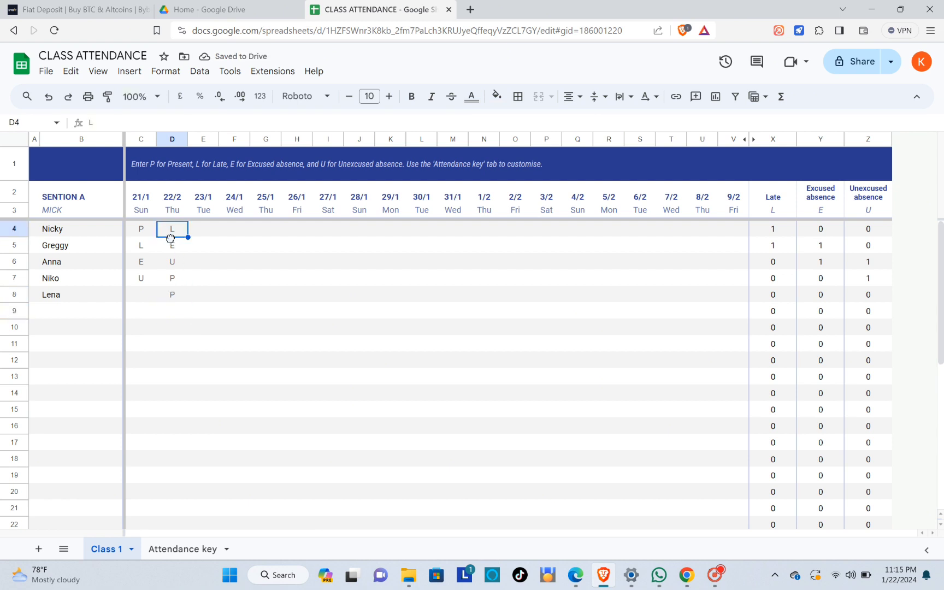
{"action": "left_click", "coordinate": [175, 261]}
{"action": "left_click", "coordinate": [174, 250]}
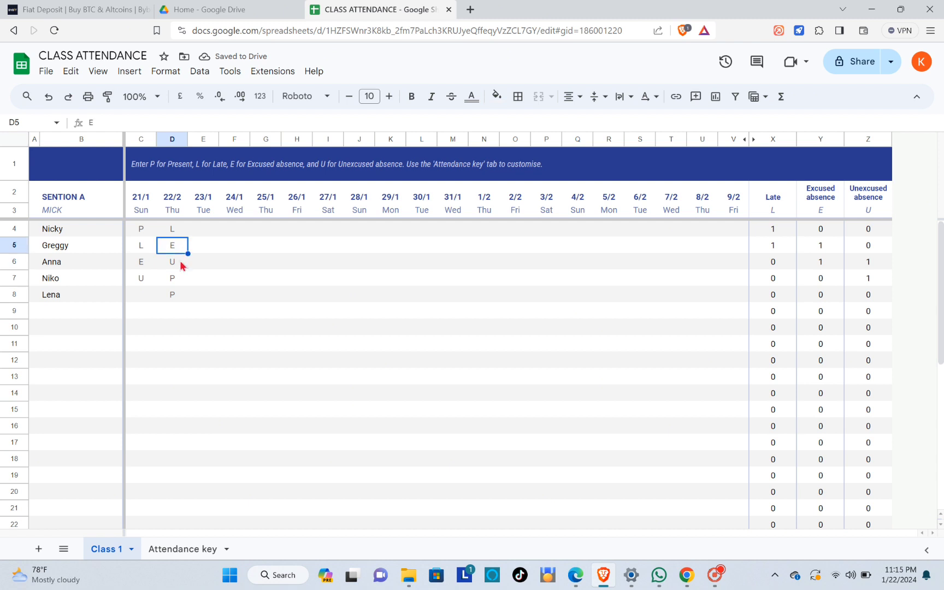
{"action": "left_click", "coordinate": [181, 263]}
{"action": "left_click", "coordinate": [182, 279]}
- Move the code from D7 onto D8 and re-enter P in cell D7
{"action": "left_click_drag", "start_coordinate": [173, 288], "coordinate": [176, 297]}
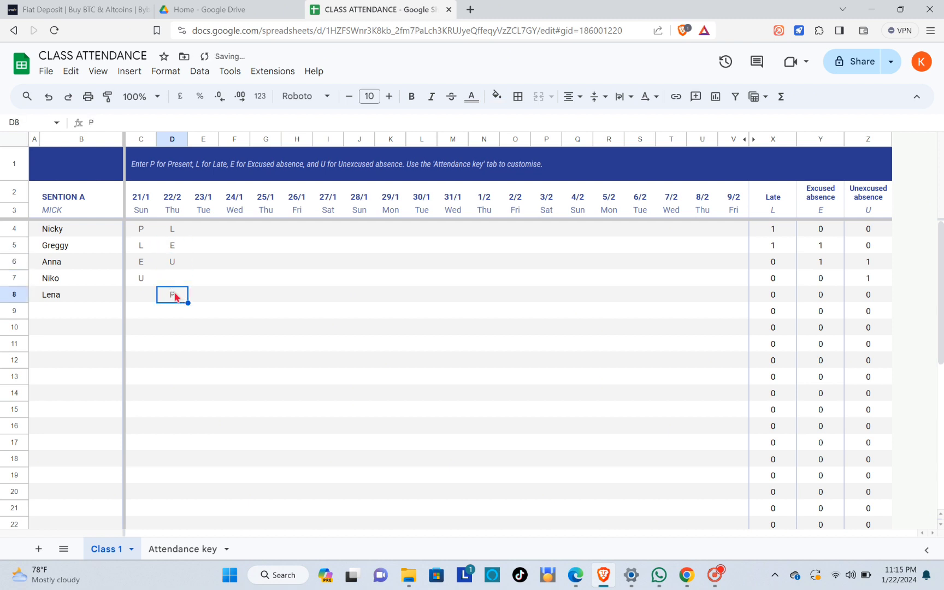
{"action": "key", "text": "Up"}
{"action": "key", "text": "Up"}
{"action": "left_click", "coordinate": [173, 279]}
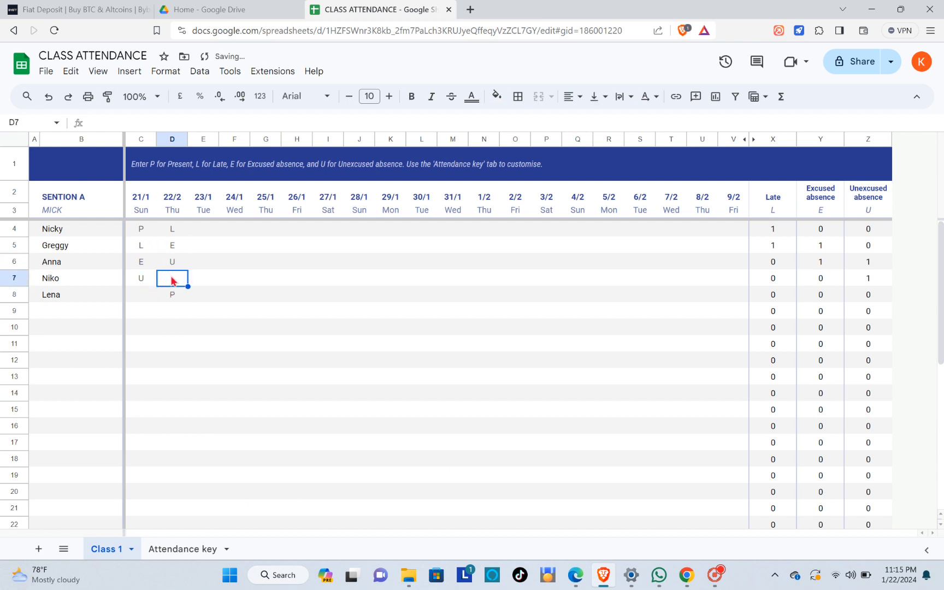
{"action": "type", "text": "P"}
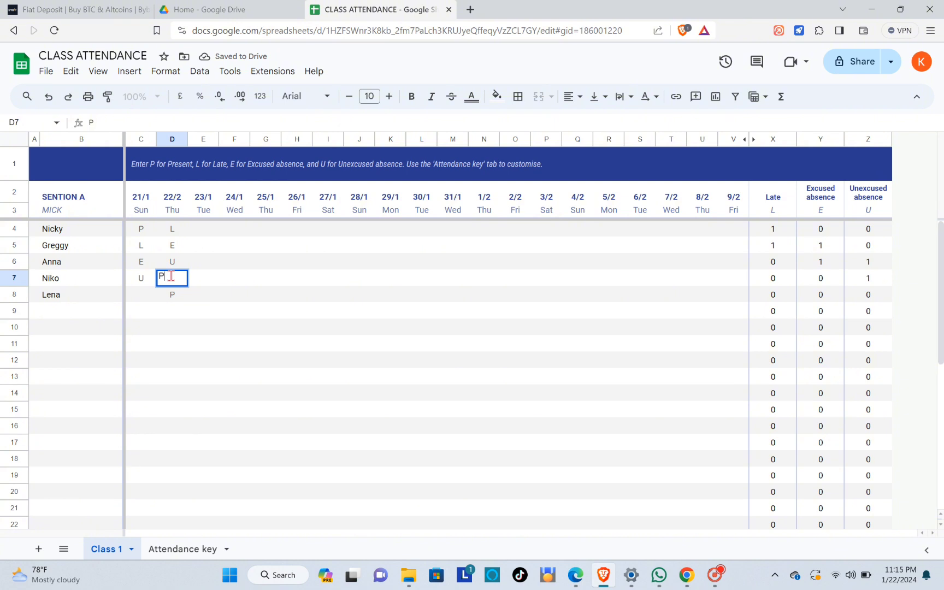
{"action": "key", "text": "Return"}
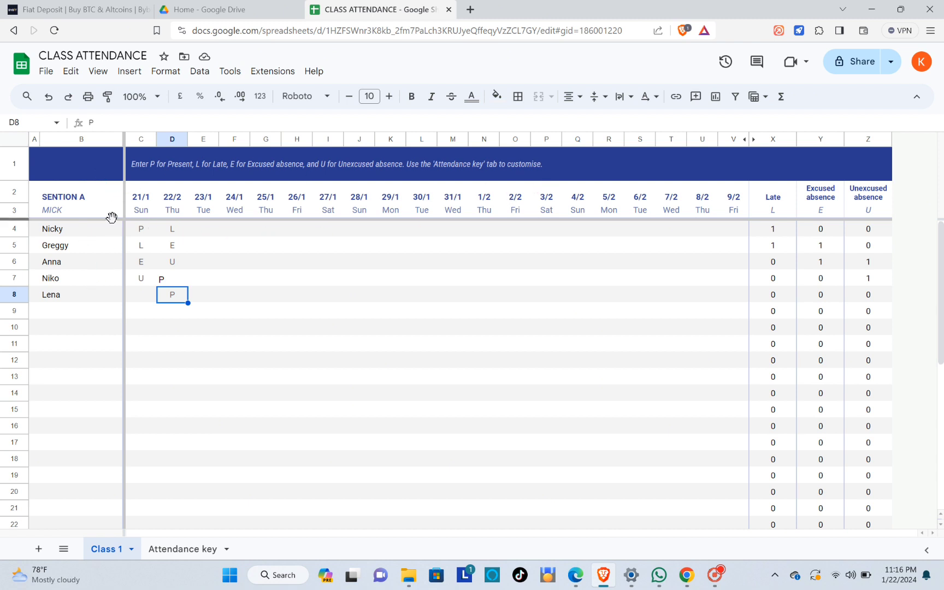
{"action": "left_click", "coordinate": [200, 140]}
{"action": "left_click", "coordinate": [234, 141]}
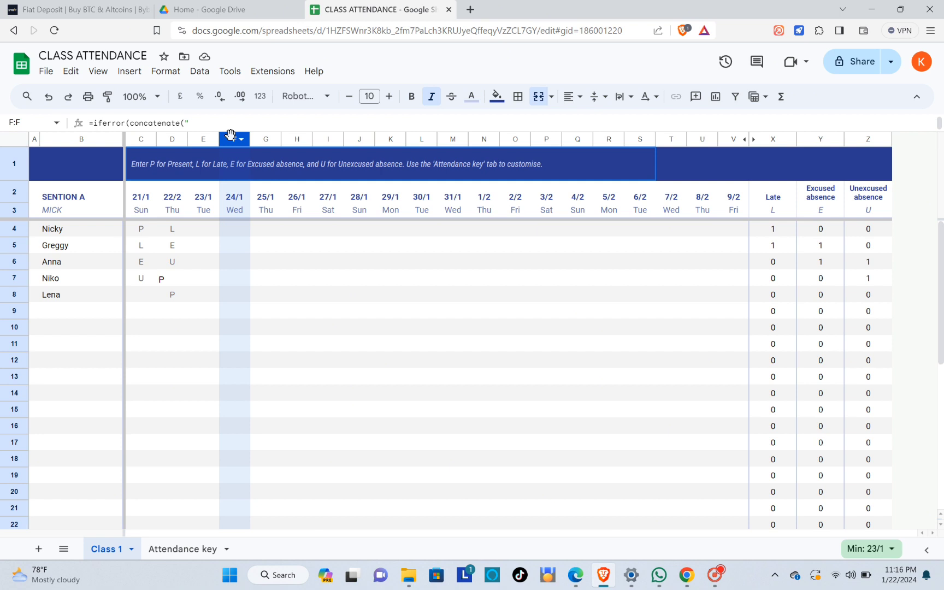
{"action": "left_click", "coordinate": [267, 141]}
{"action": "left_click", "coordinate": [296, 140]}
{"action": "left_click", "coordinate": [316, 139]}
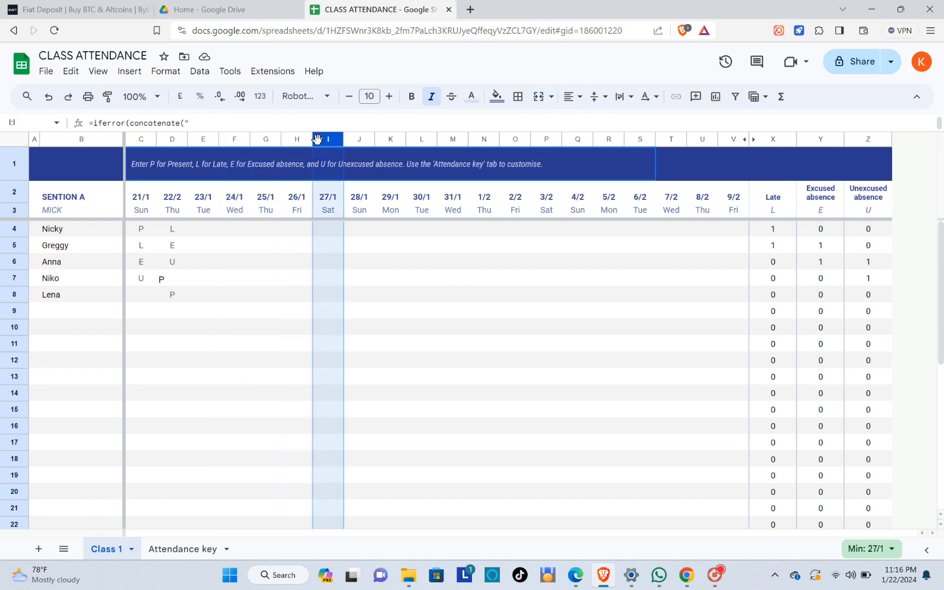
{"action": "right_click", "coordinate": [143, 139]}
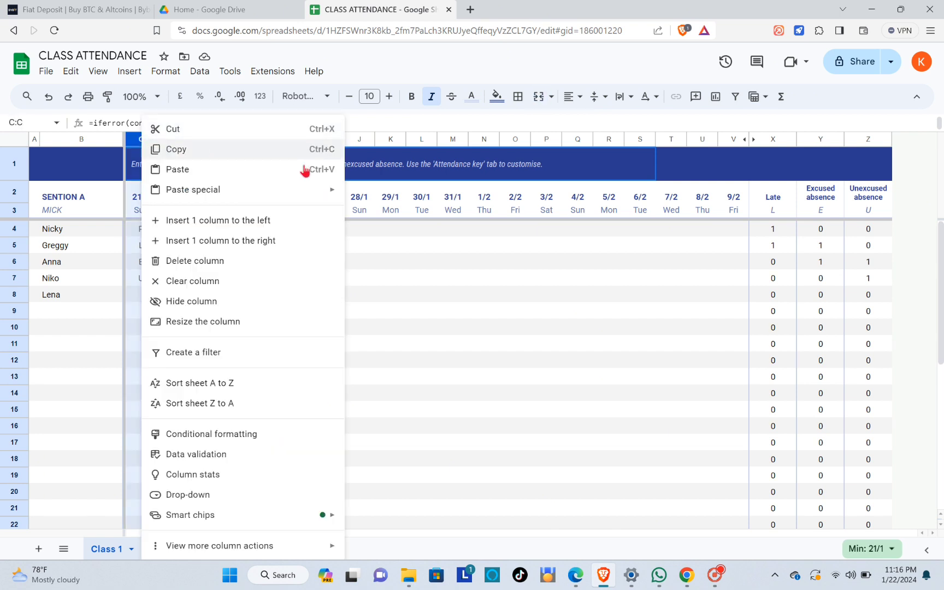
{"action": "left_click", "coordinate": [444, 232]}
- Add 1000 more rows at the bottom of the Class 1 sheet and check where they begin below row 39
{"action": "left_click", "coordinate": [64, 317]}
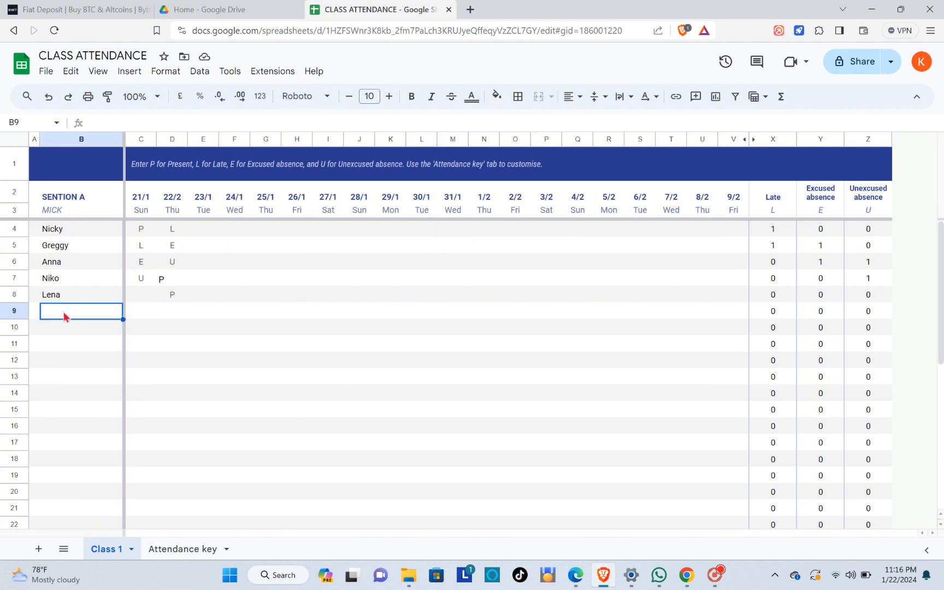
{"action": "scroll", "coordinate": [45, 336], "scroll_direction": "down", "scroll_amount": 6}
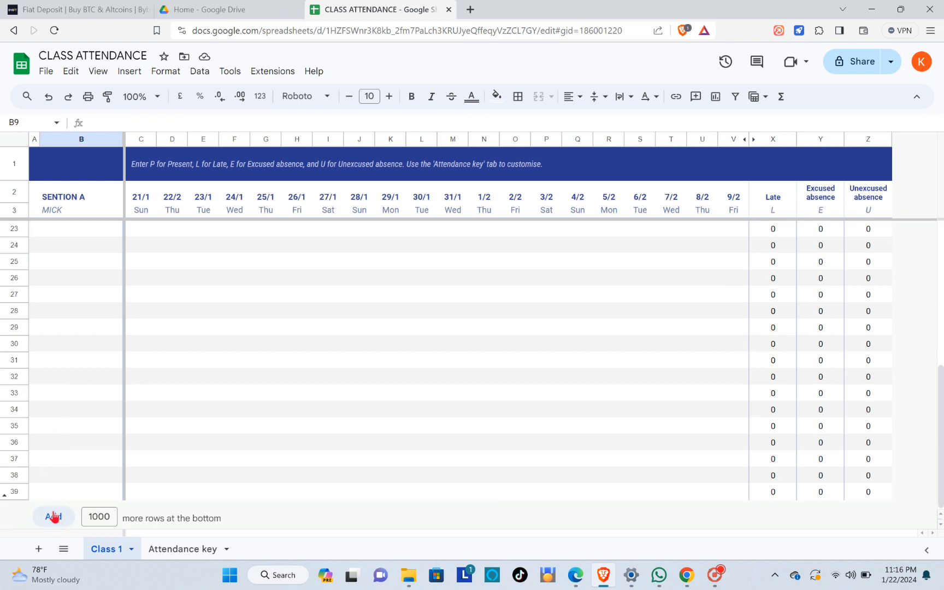
{"action": "left_click", "coordinate": [53, 517]}
{"action": "scroll", "coordinate": [38, 423], "scroll_direction": "up", "scroll_amount": 20}
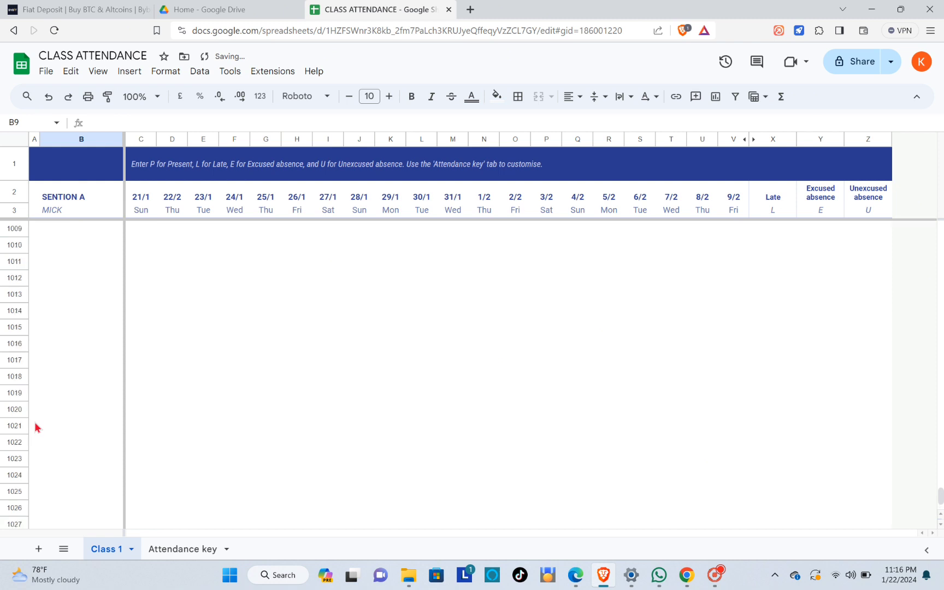
{"action": "scroll", "coordinate": [47, 421], "scroll_direction": "up", "scroll_amount": 20}
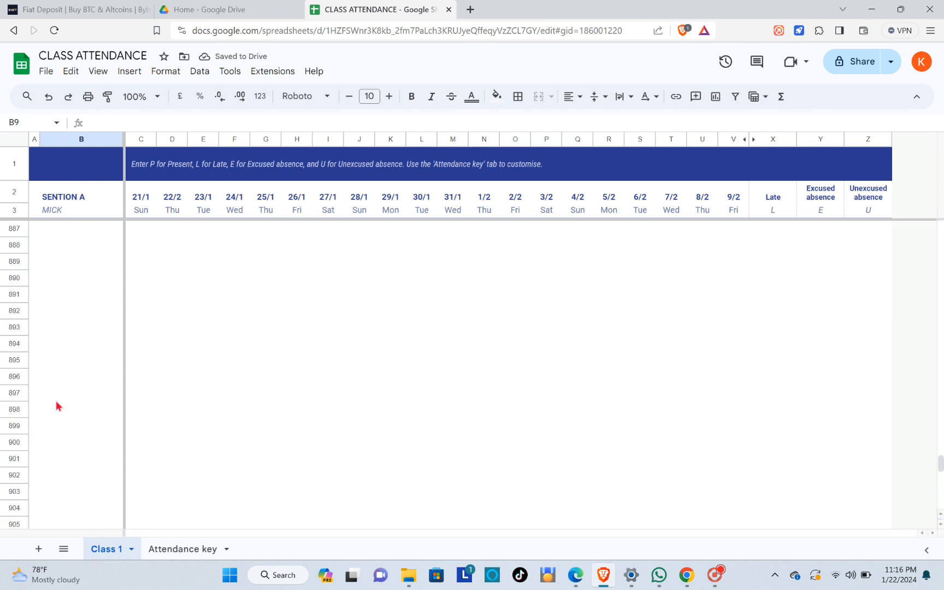
{"action": "scroll", "coordinate": [54, 405], "scroll_direction": "up", "scroll_amount": 20}
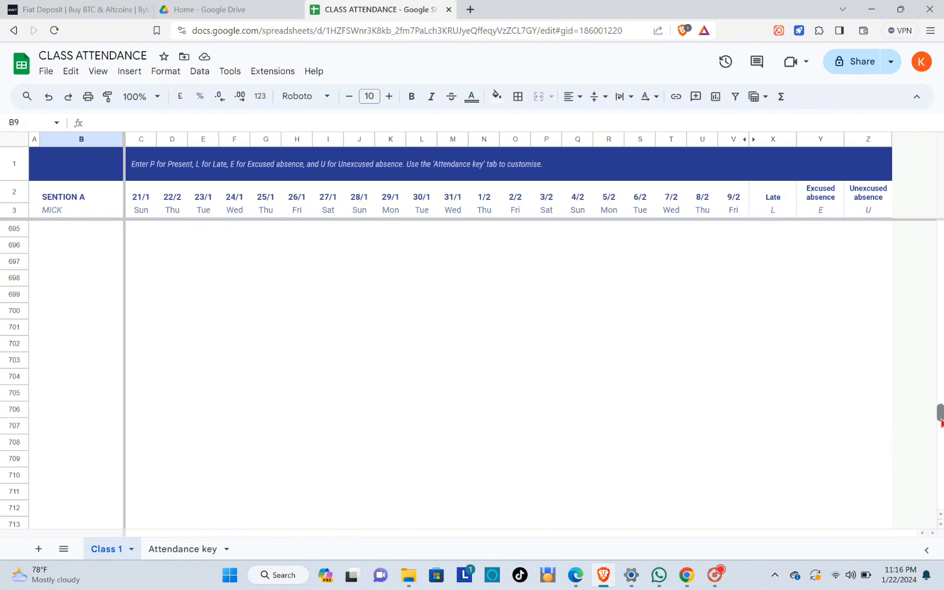
{"action": "left_click_drag", "start_coordinate": [941, 420], "coordinate": [890, 174]}
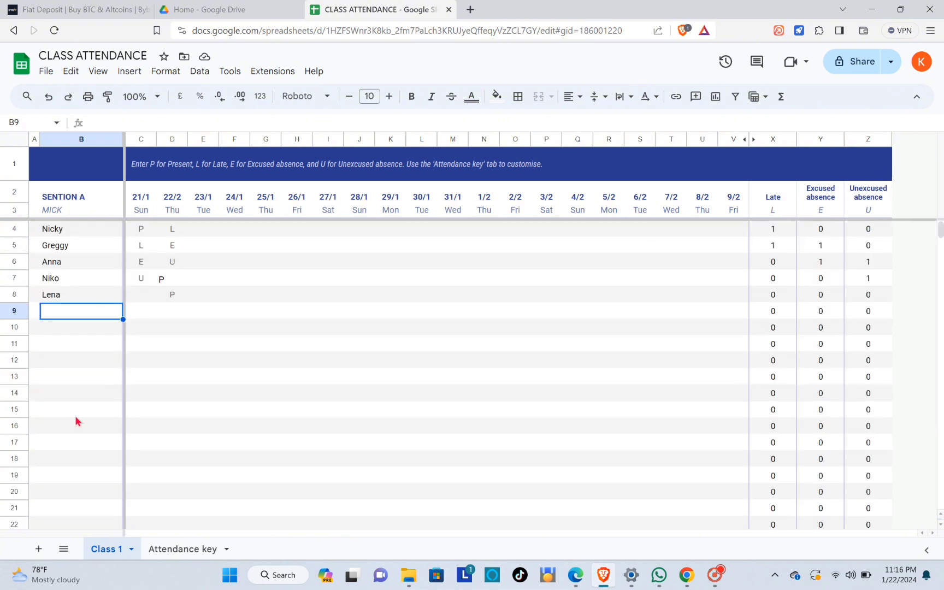
{"action": "scroll", "coordinate": [44, 395], "scroll_direction": "down", "scroll_amount": 7}
{"action": "scroll", "coordinate": [48, 390], "scroll_direction": "down", "scroll_amount": 2}
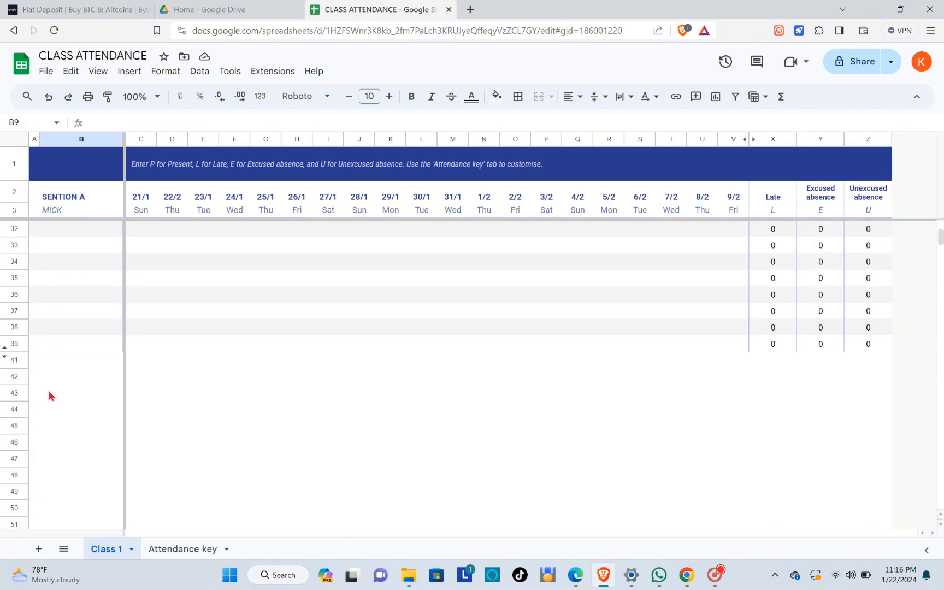
- Clear the attendance code in cell D7 and enter P there again for 22/2
{"action": "left_click", "coordinate": [64, 345]}
{"action": "left_click", "coordinate": [63, 332]}
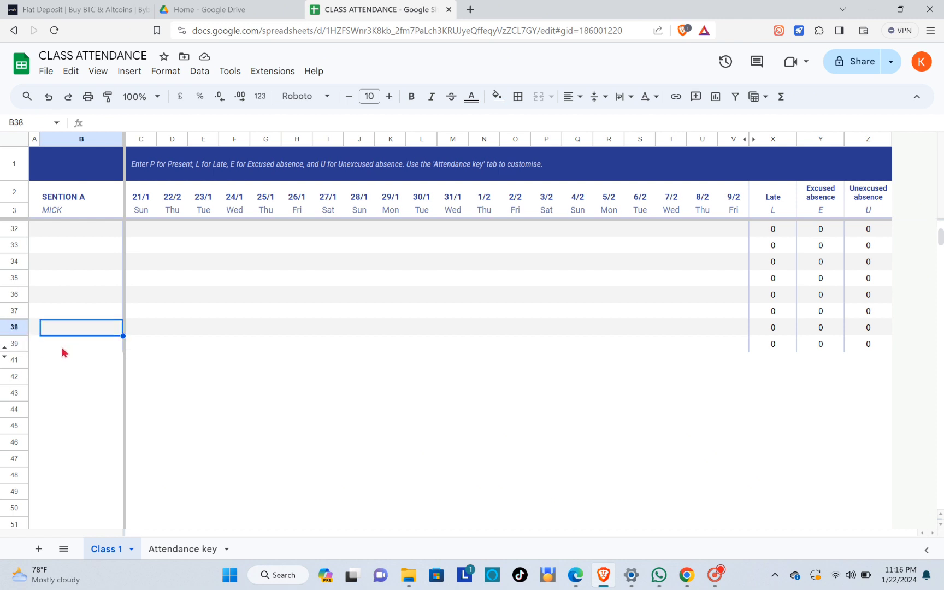
{"action": "scroll", "coordinate": [63, 353], "scroll_direction": "up", "scroll_amount": 10}
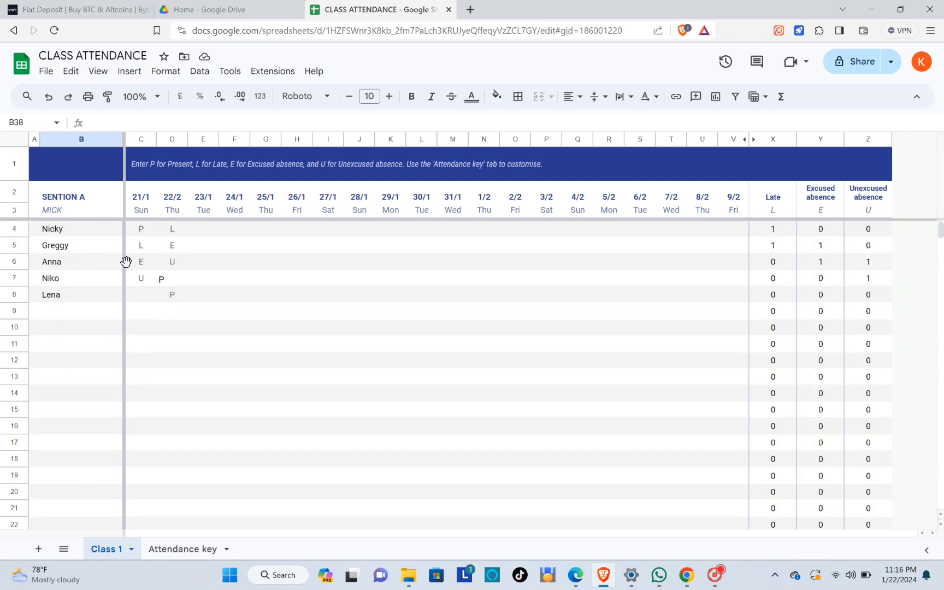
{"action": "left_click", "coordinate": [174, 284]}
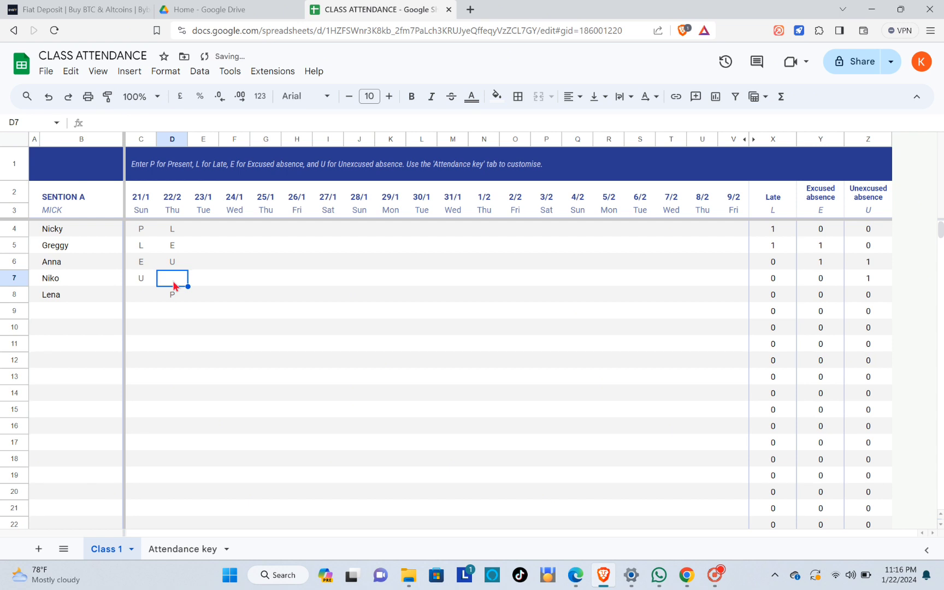
{"action": "key", "text": "Escape"}
{"action": "left_click", "coordinate": [177, 264]}
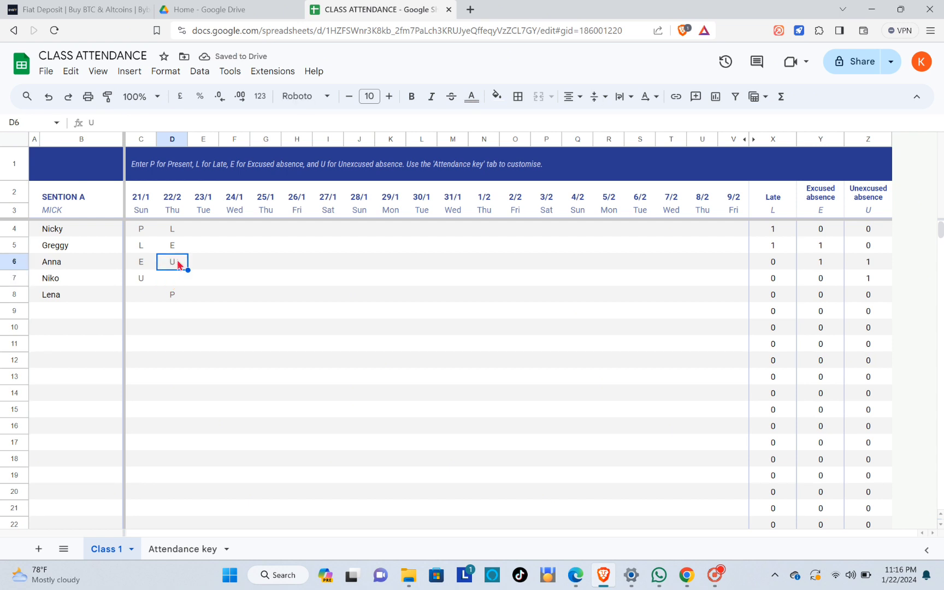
{"action": "double_click", "coordinate": [177, 262]}
{"action": "key", "text": "Return"}
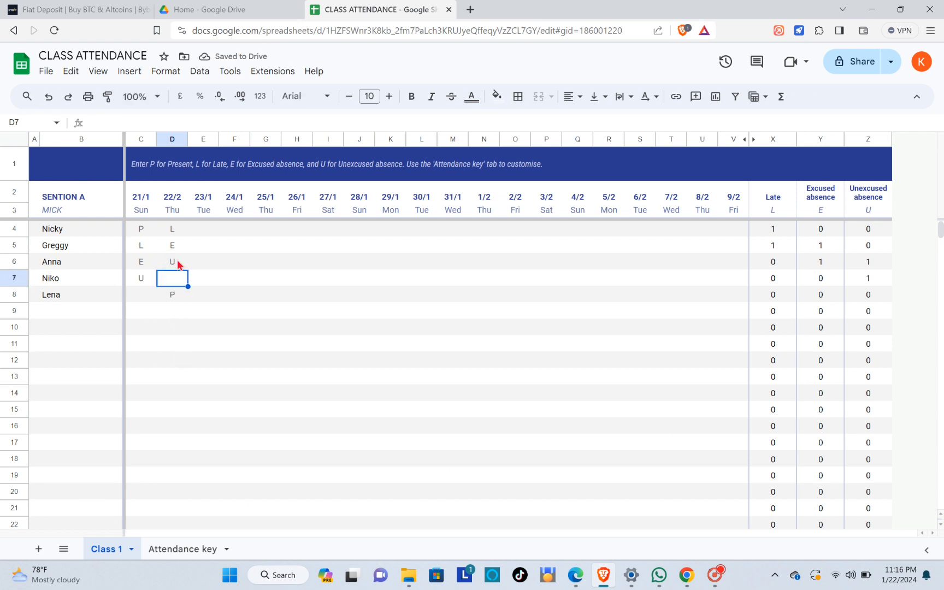
{"action": "type", "text": "P"}
{"action": "key", "text": "Return"}
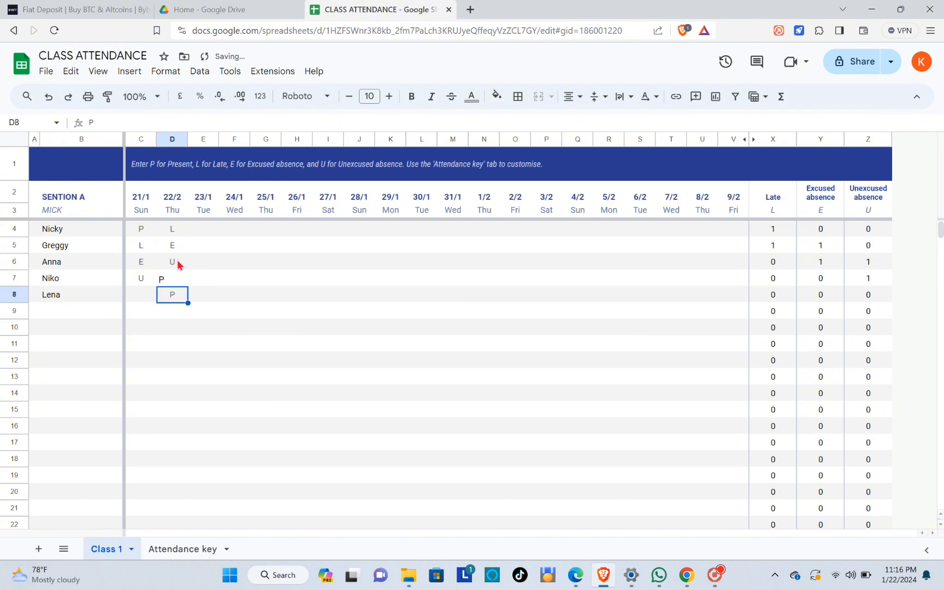
{"action": "left_click", "coordinate": [82, 315]}
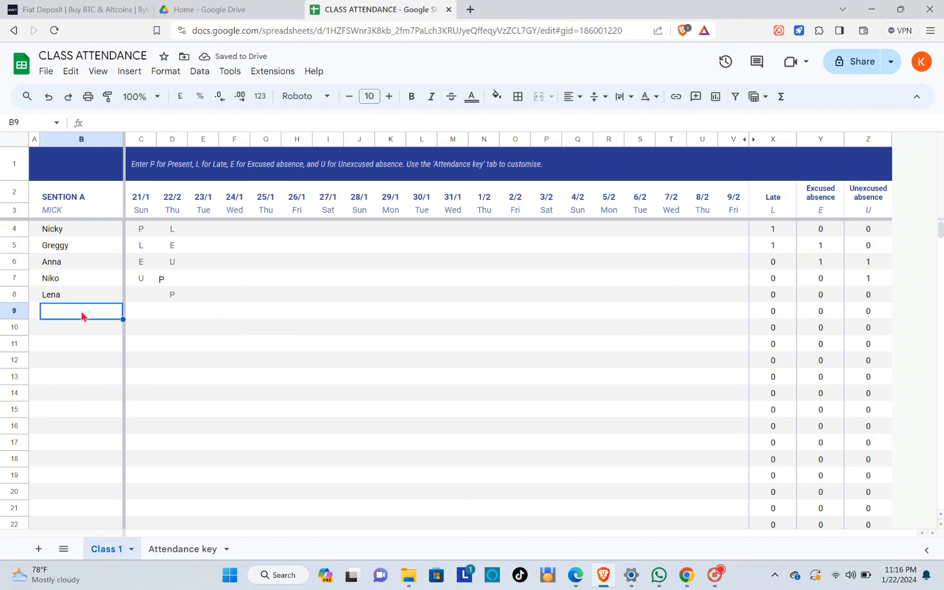
{"action": "left_click", "coordinate": [163, 170]}
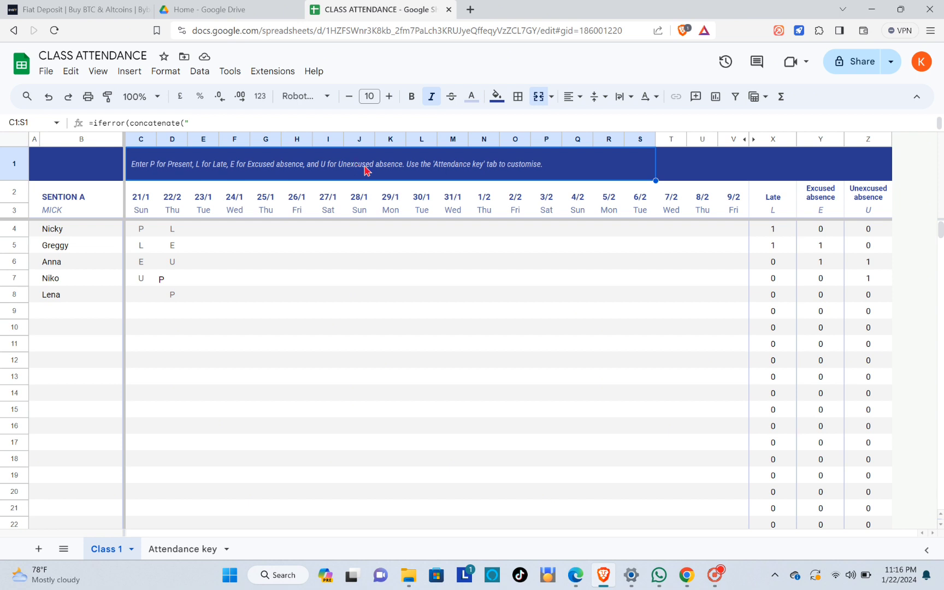
{"action": "left_click", "coordinate": [526, 284]}
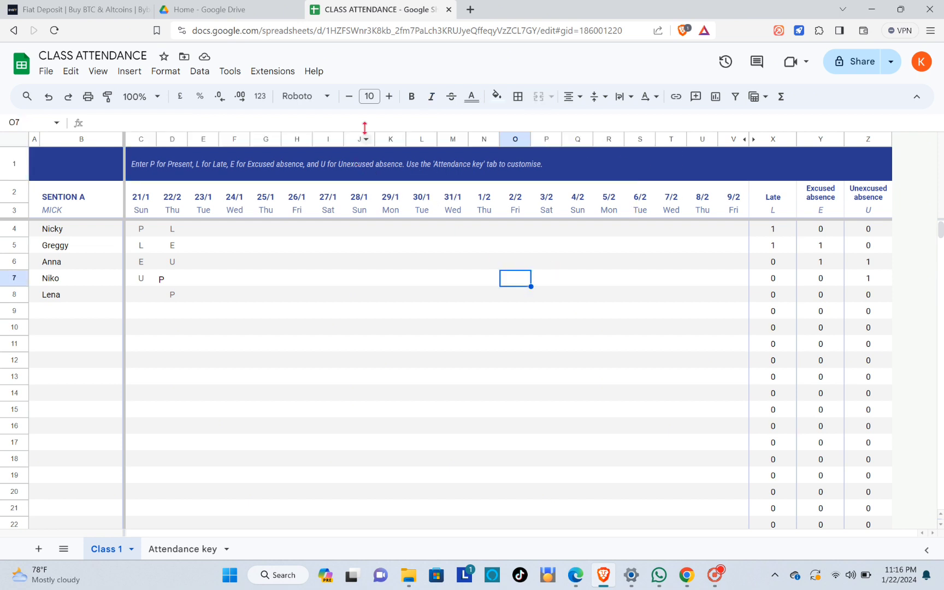
{"action": "left_click", "coordinate": [141, 229]}
- Try orange and red fills on the instruction banner C1:S1, settling on bright magenta
{"action": "left_click", "coordinate": [162, 176]}
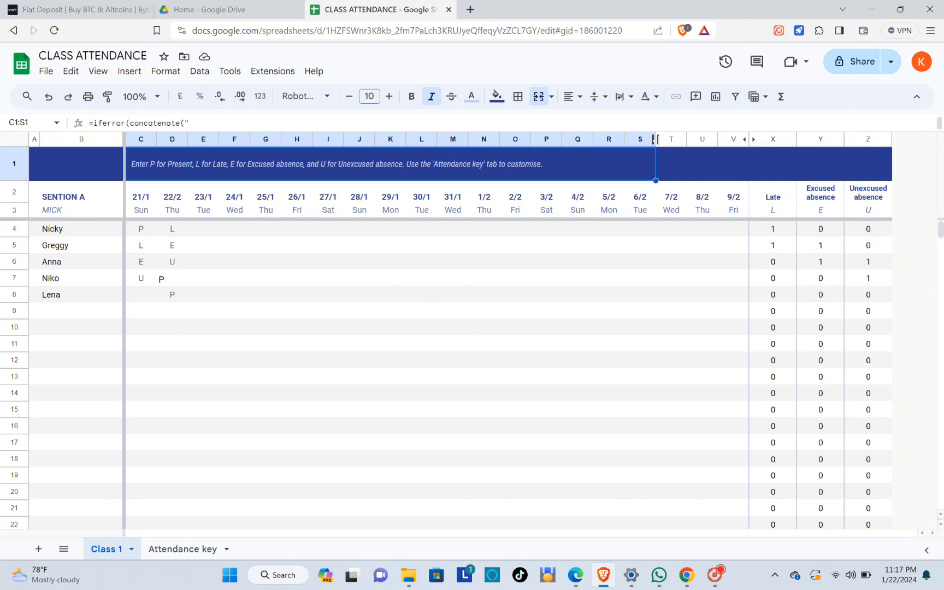
{"action": "left_click", "coordinate": [496, 97]}
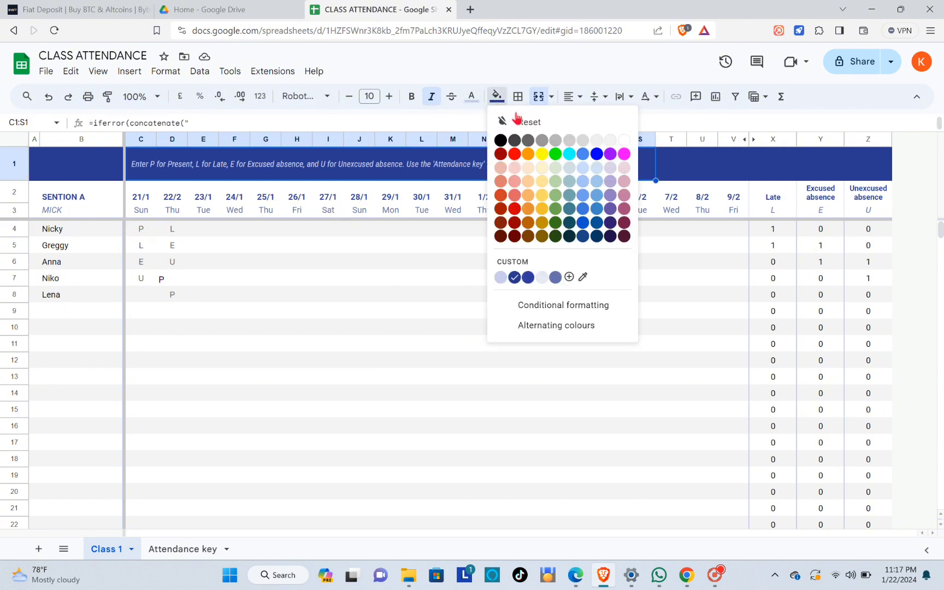
{"action": "left_click", "coordinate": [528, 155]}
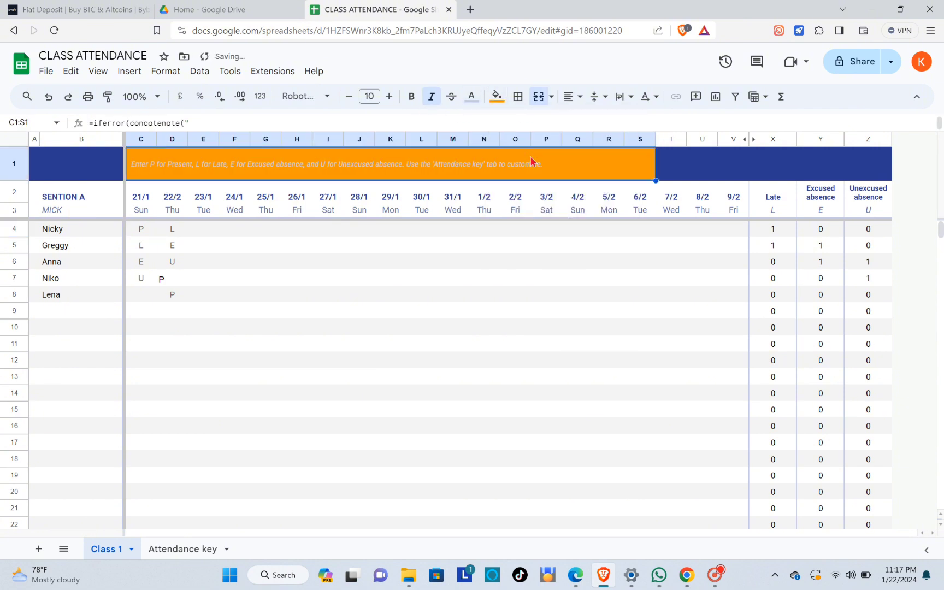
{"action": "left_click", "coordinate": [496, 98]}
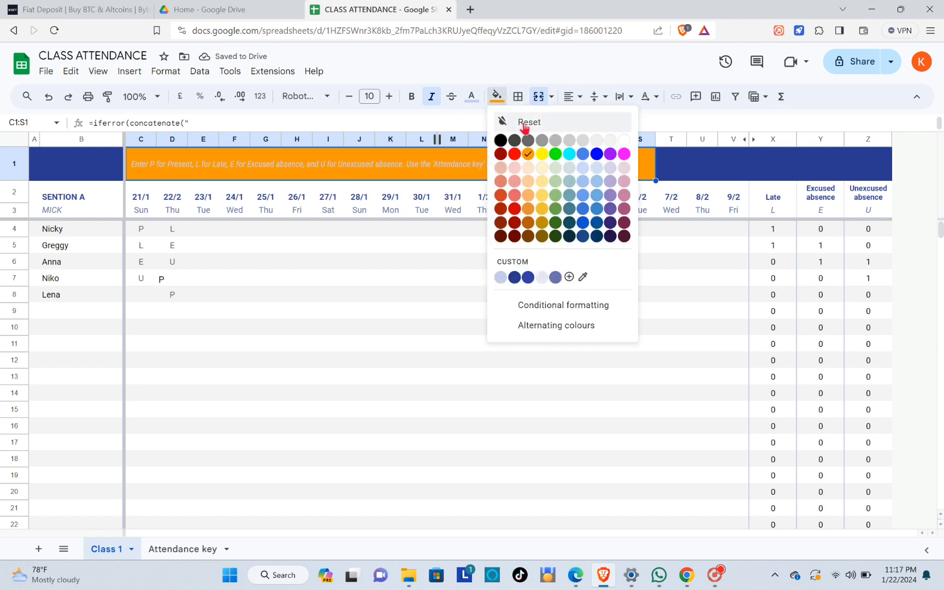
{"action": "left_click", "coordinate": [514, 154]}
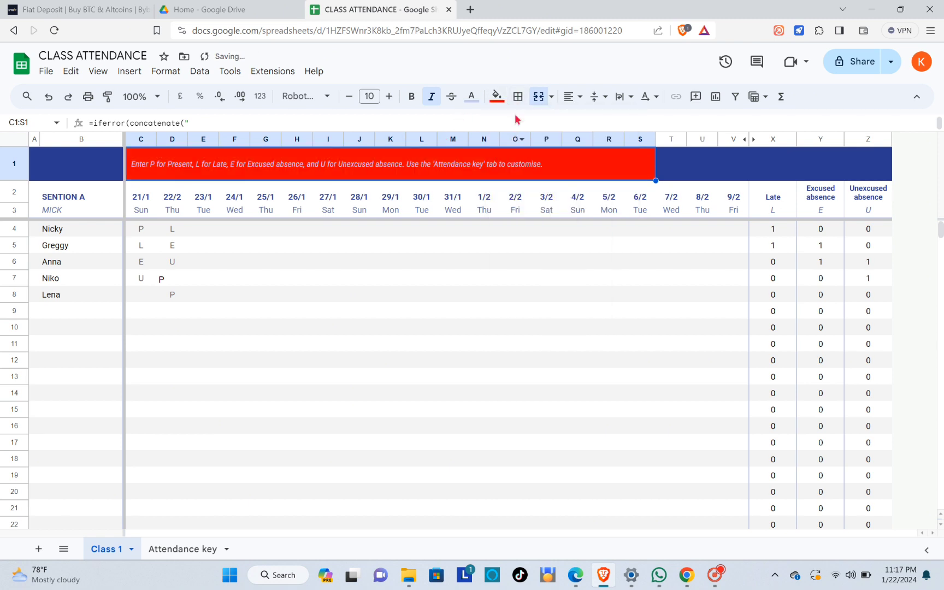
{"action": "left_click", "coordinate": [497, 98]}
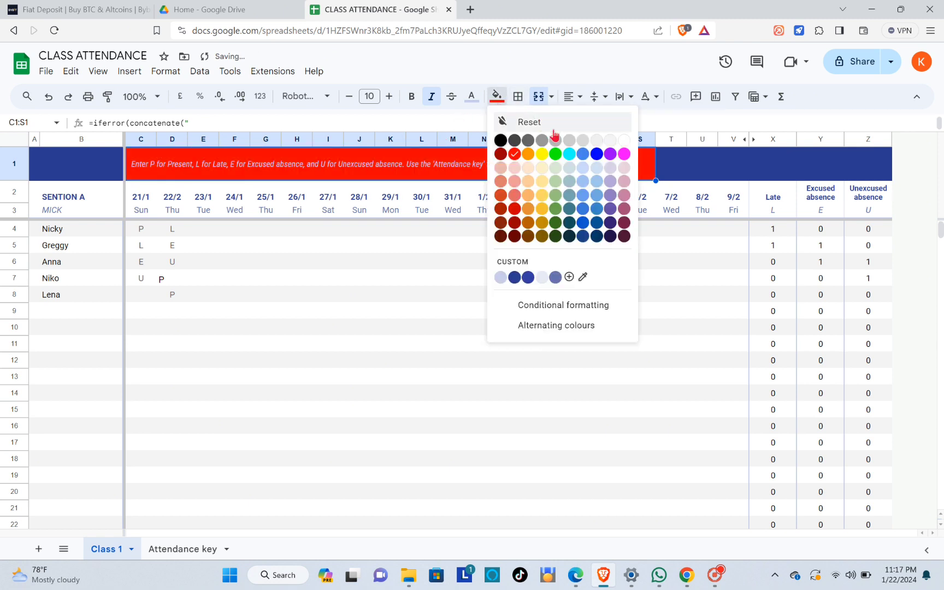
{"action": "left_click", "coordinate": [624, 155]}
{"action": "left_click", "coordinate": [679, 161]}
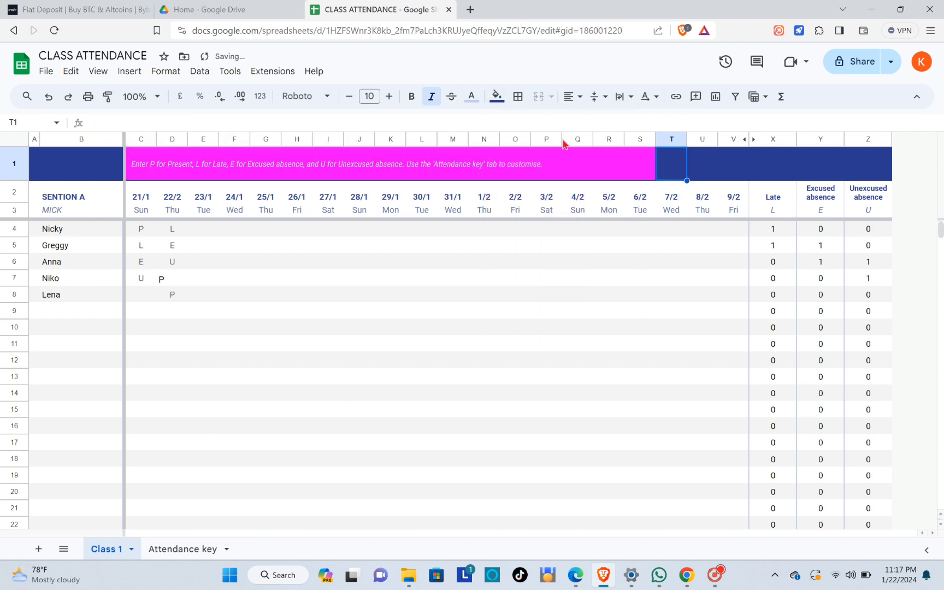
{"action": "left_click", "coordinate": [754, 168]}
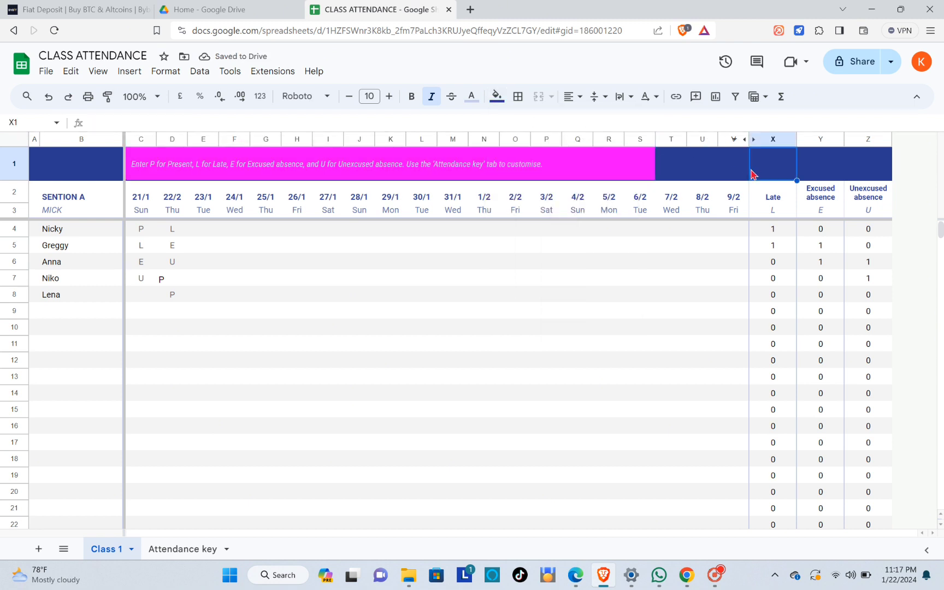
- Fill header cell B1 with orange and the narrow cell A1 with red
{"action": "left_click", "coordinate": [86, 154]}
{"action": "left_click", "coordinate": [496, 101]}
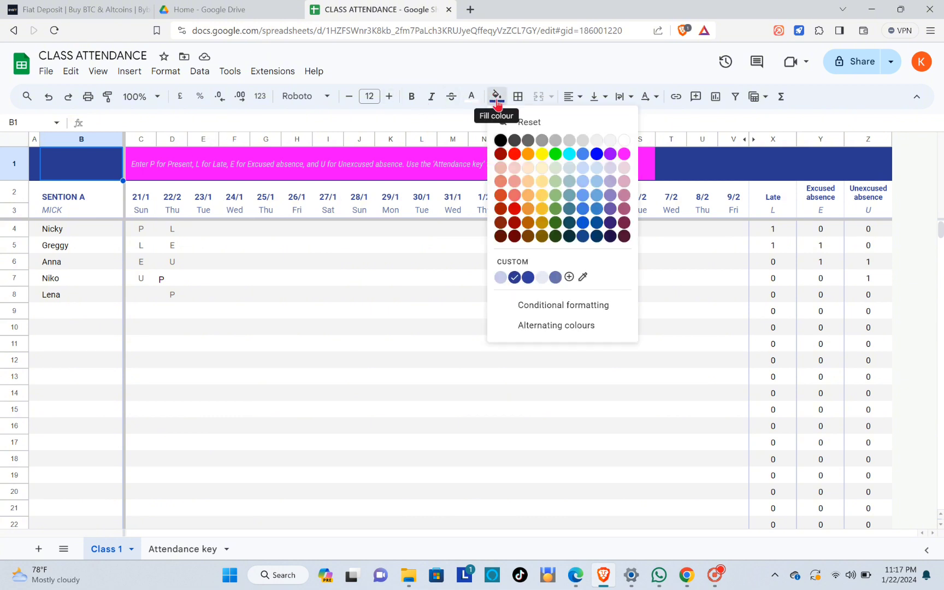
{"action": "left_click", "coordinate": [534, 155]}
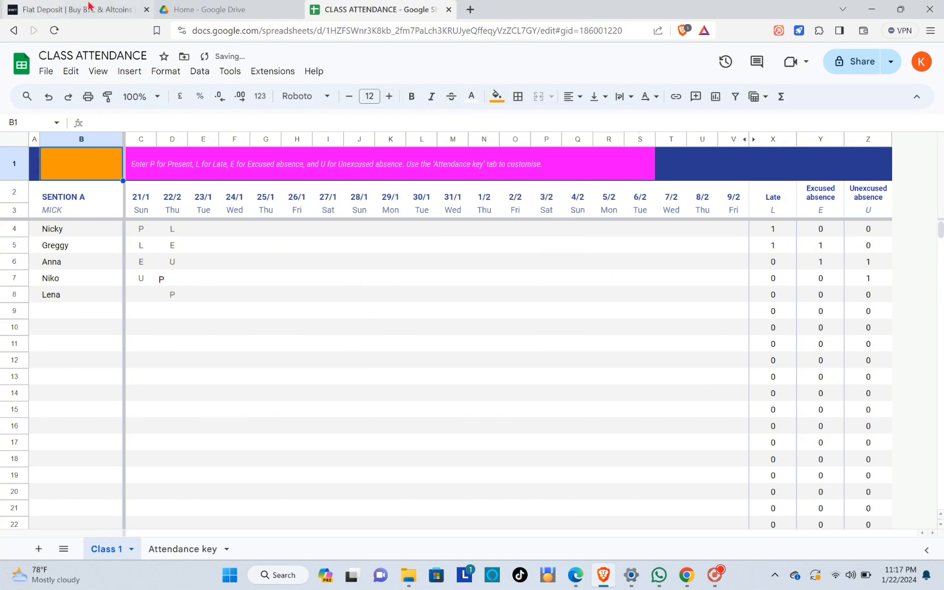
{"action": "left_click", "coordinate": [32, 166]}
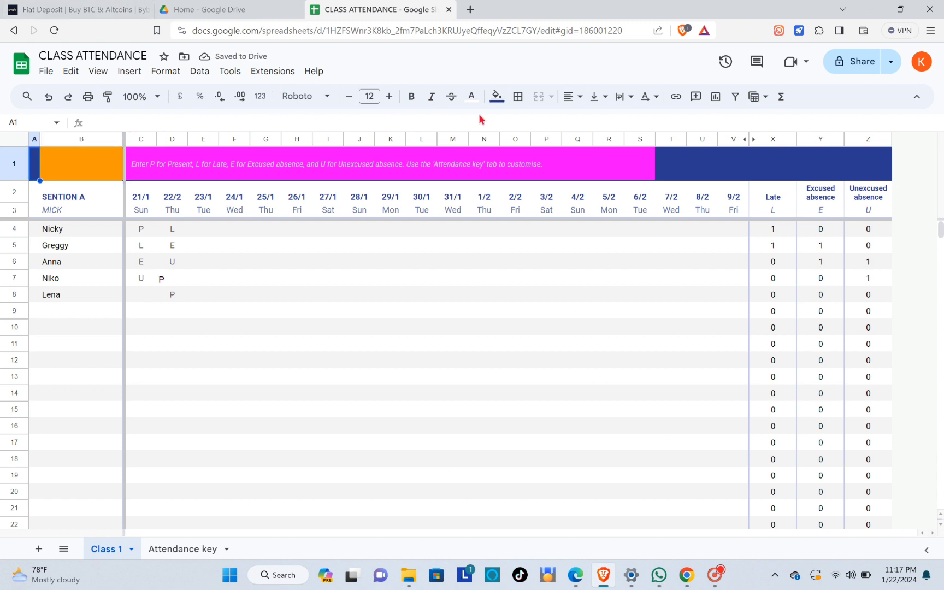
{"action": "left_click", "coordinate": [497, 97]}
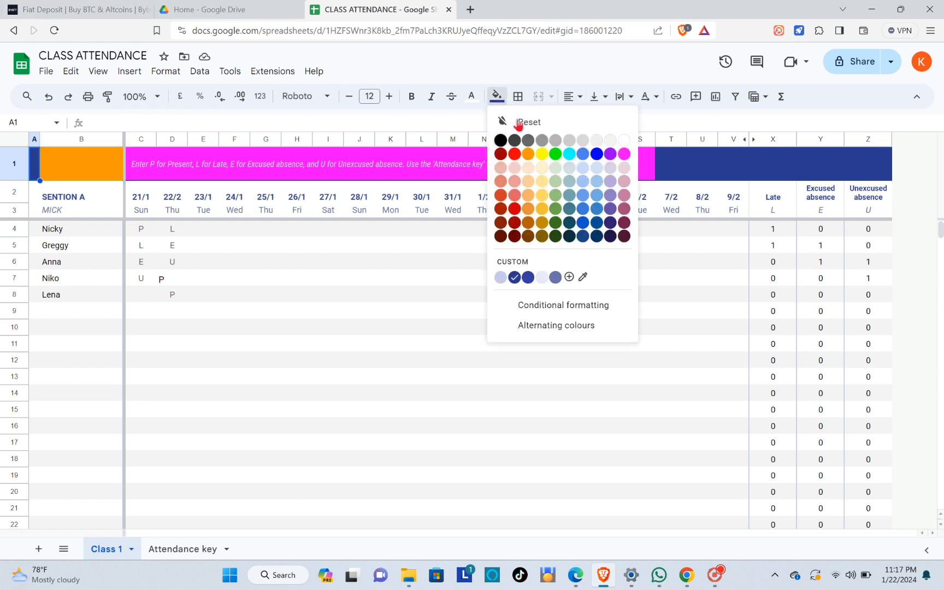
{"action": "left_click", "coordinate": [512, 153]}
- Fill header cell T1, above the 7/2 date, with purple
{"action": "left_click", "coordinate": [690, 190]}
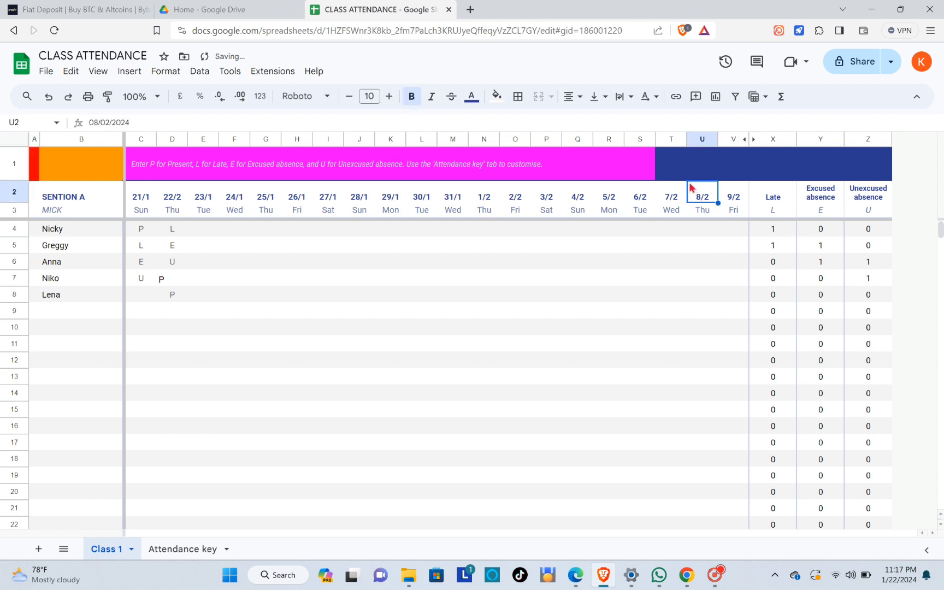
{"action": "left_click", "coordinate": [693, 171]}
{"action": "left_click", "coordinate": [666, 176]}
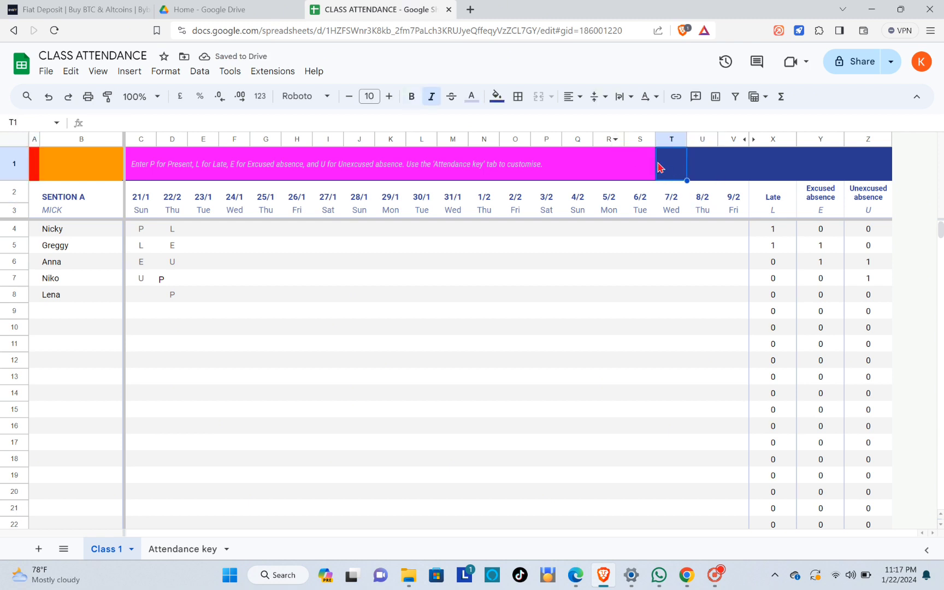
{"action": "left_click", "coordinate": [497, 97]}
{"action": "left_click", "coordinate": [610, 154]}
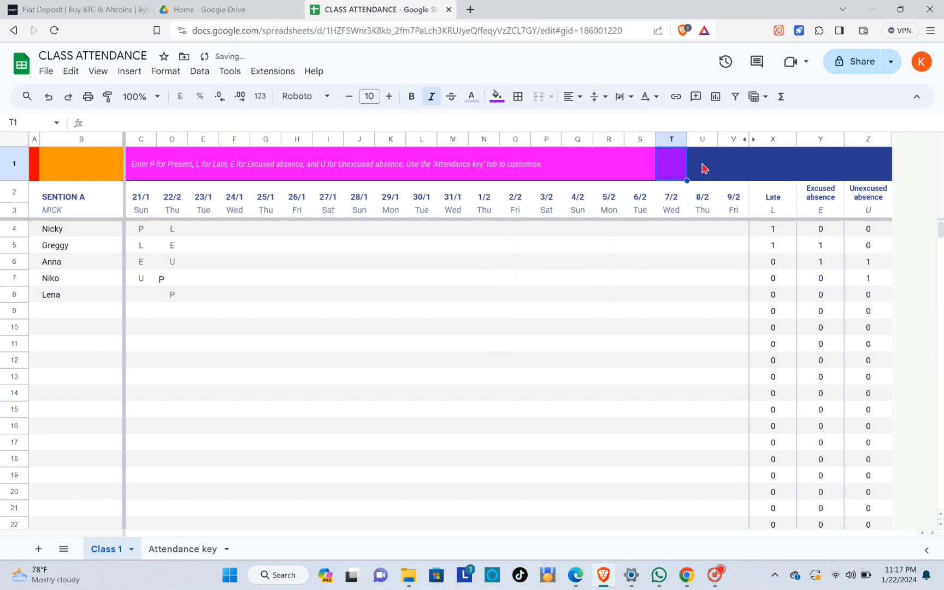
- Fill header cell U1 with yellow and cell V1 with dark grey
{"action": "left_click", "coordinate": [703, 165]}
{"action": "left_click", "coordinate": [497, 96]}
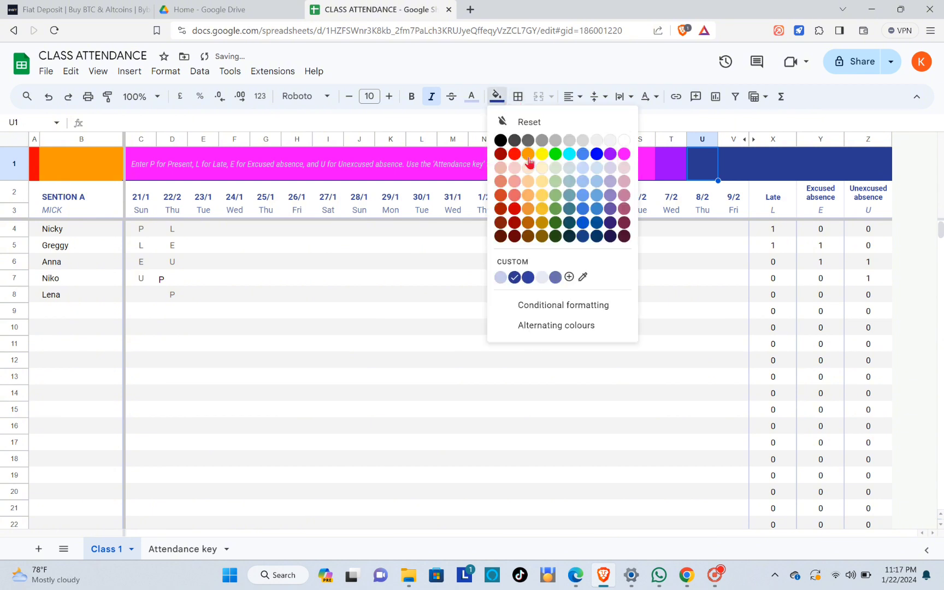
{"action": "left_click", "coordinate": [542, 154]}
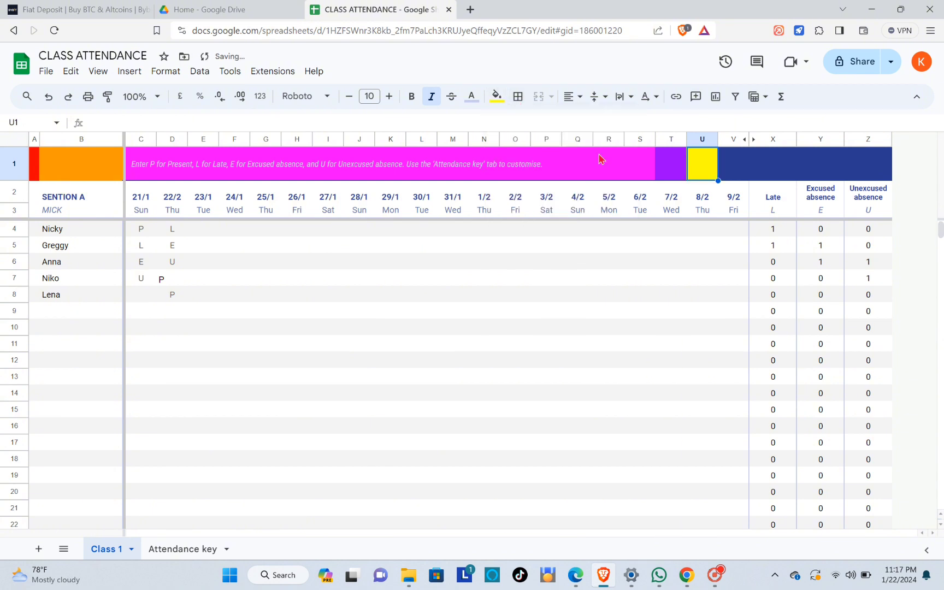
{"action": "left_click", "coordinate": [740, 175]}
{"action": "left_click", "coordinate": [497, 96]}
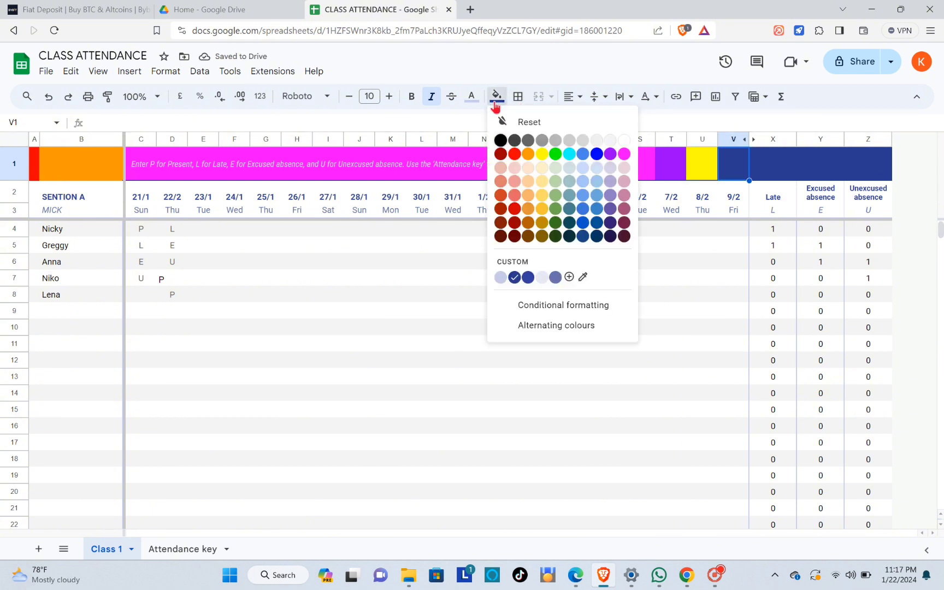
{"action": "left_click", "coordinate": [535, 142]}
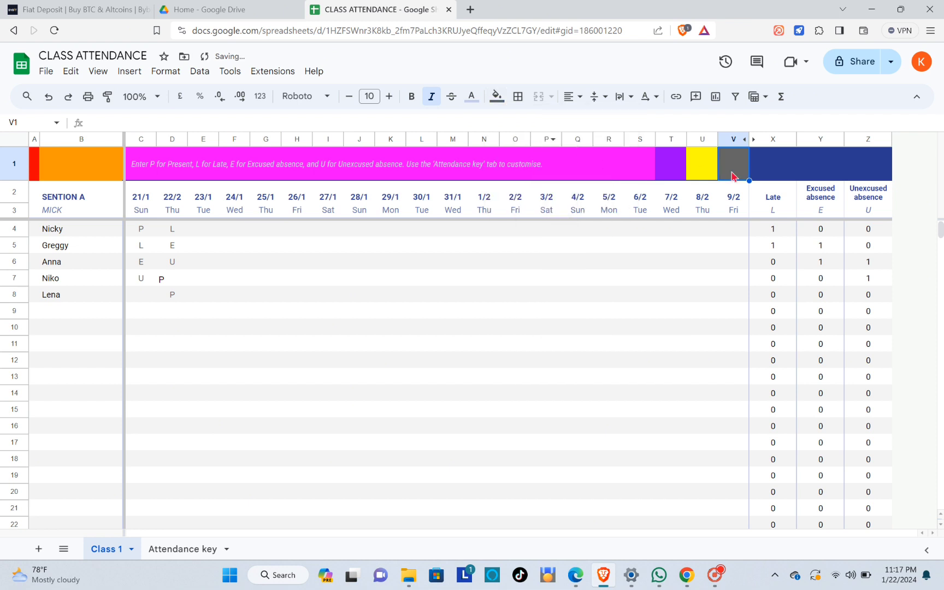
{"action": "left_click", "coordinate": [757, 174]}
{"action": "left_click", "coordinate": [829, 176]}
{"action": "left_click", "coordinate": [867, 178]}
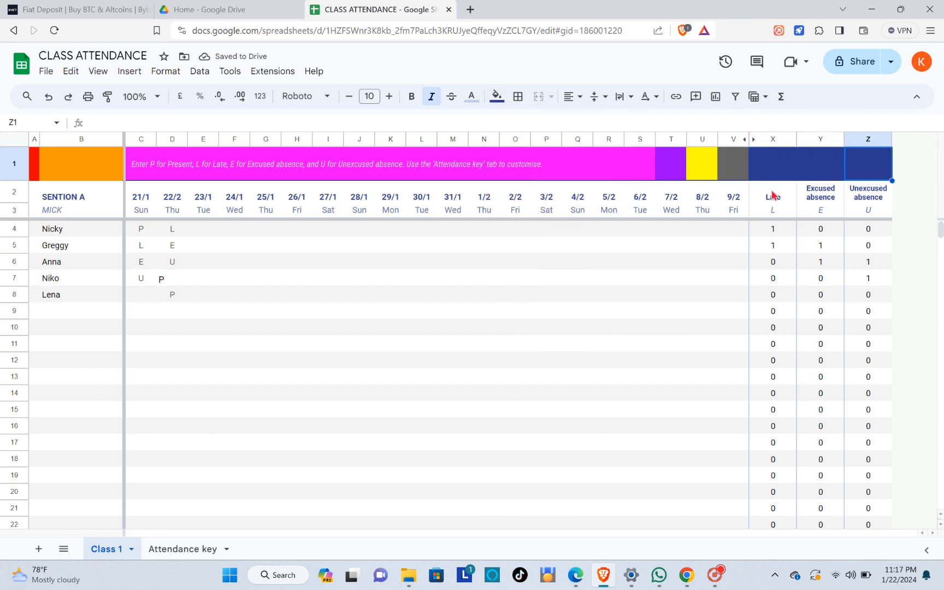
{"action": "left_click", "coordinate": [211, 217]}
- Change the text colour of the section label in B2 and the name in B3 to the darkest magenta
{"action": "left_click", "coordinate": [94, 196]}
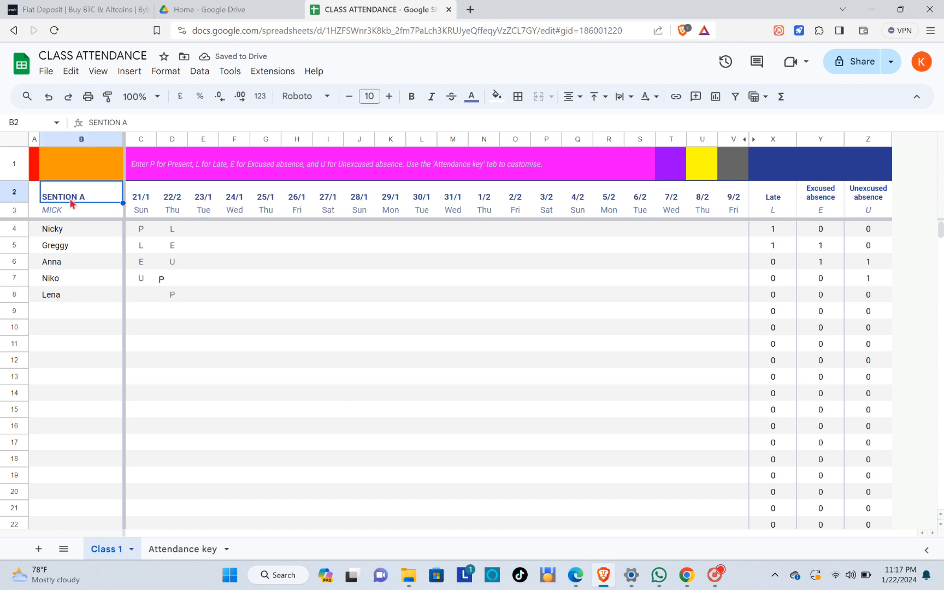
{"action": "left_click", "coordinate": [471, 96]}
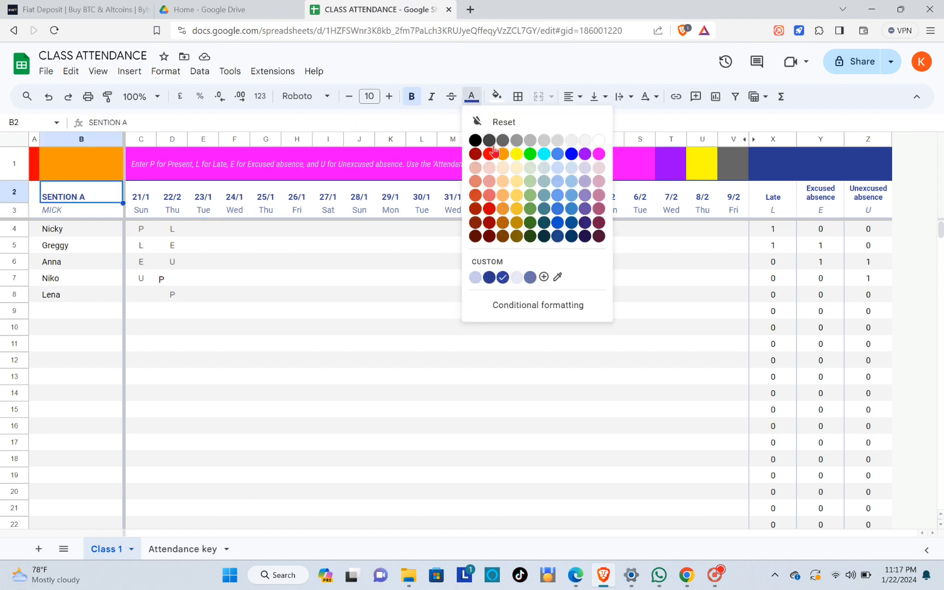
{"action": "left_click", "coordinate": [599, 236]}
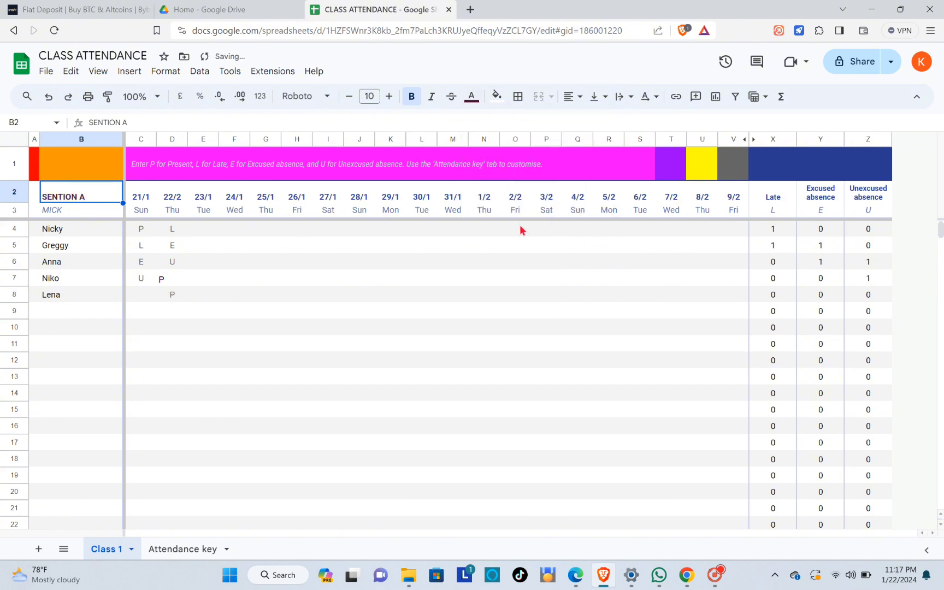
{"action": "left_click", "coordinate": [58, 212]}
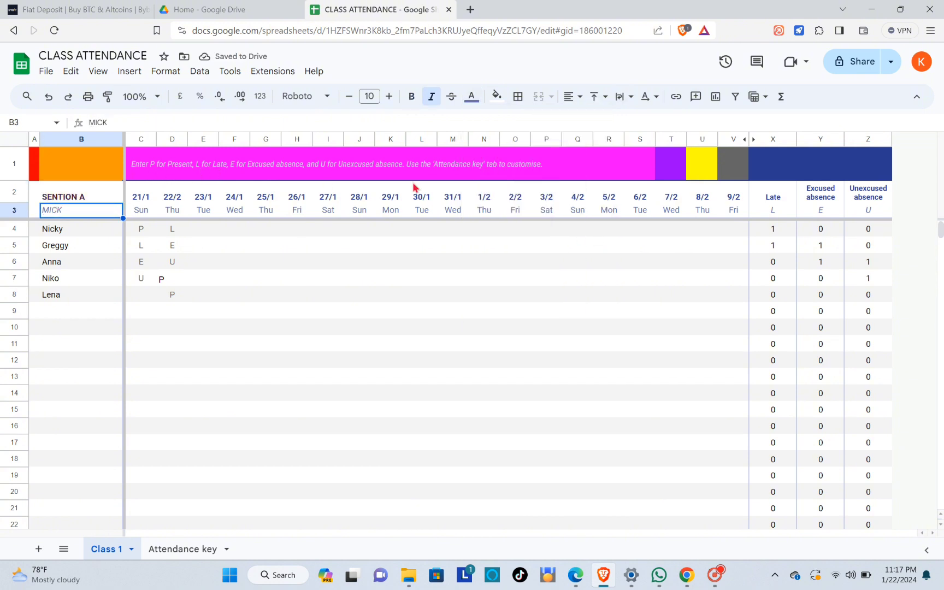
{"action": "left_click", "coordinate": [471, 96]}
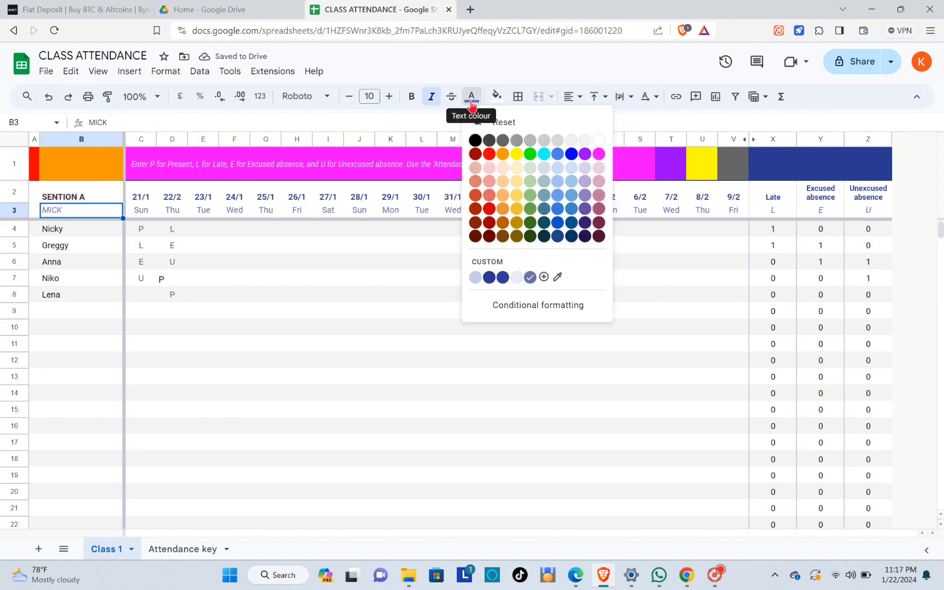
{"action": "left_click", "coordinate": [599, 237]}
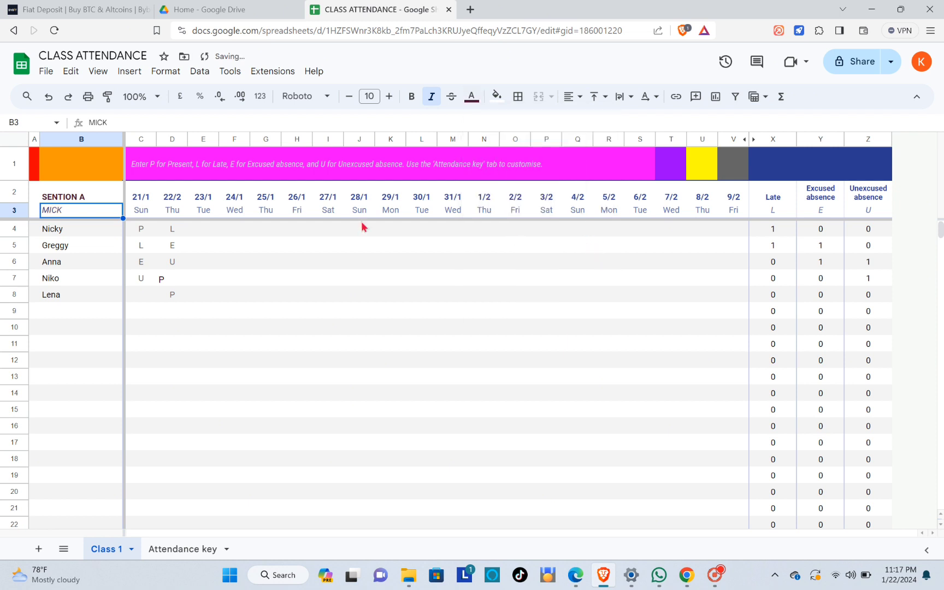
{"action": "left_click", "coordinate": [75, 231]}
{"action": "left_click", "coordinate": [79, 248]}
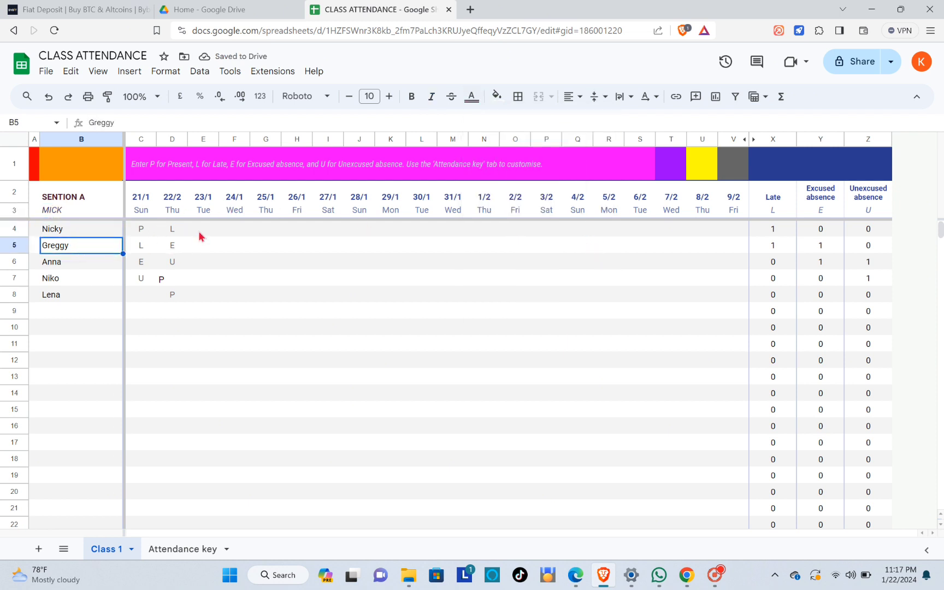
{"action": "left_click", "coordinate": [199, 235]}
{"action": "left_click", "coordinate": [94, 229]}
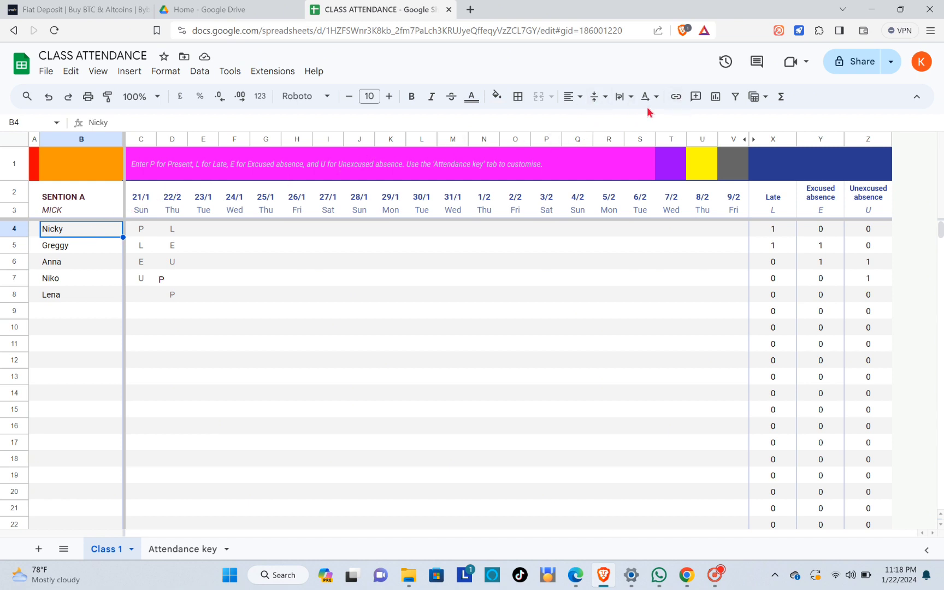
{"action": "left_click", "coordinate": [234, 284]}
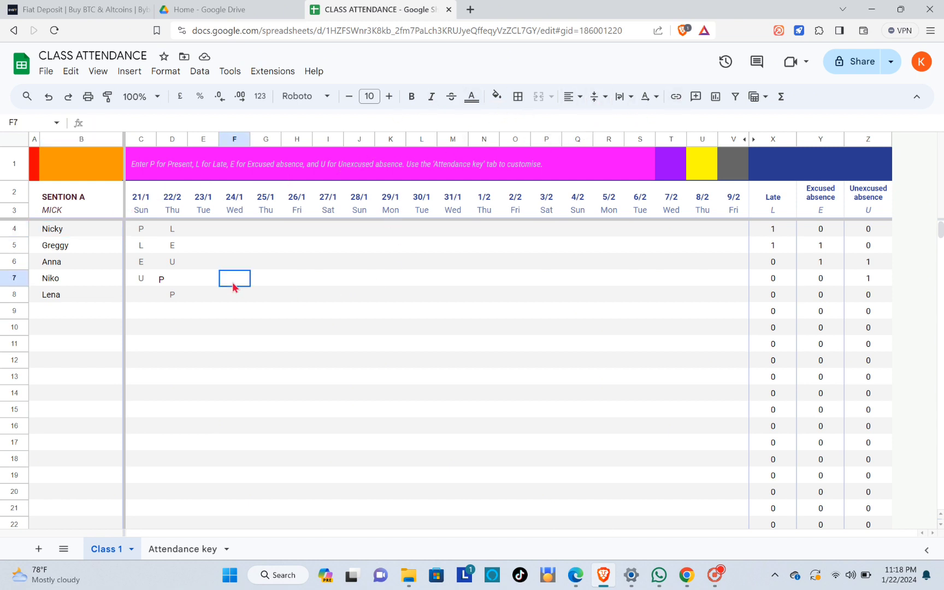
- Try italic formatting on the first student's name in B4
{"action": "left_click", "coordinate": [51, 235]}
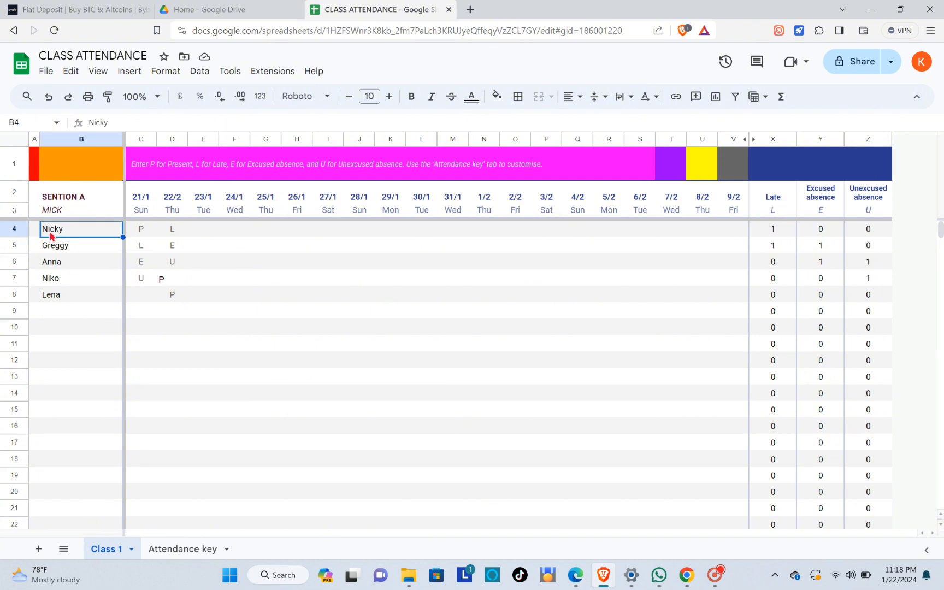
{"action": "left_click", "coordinate": [431, 97]}
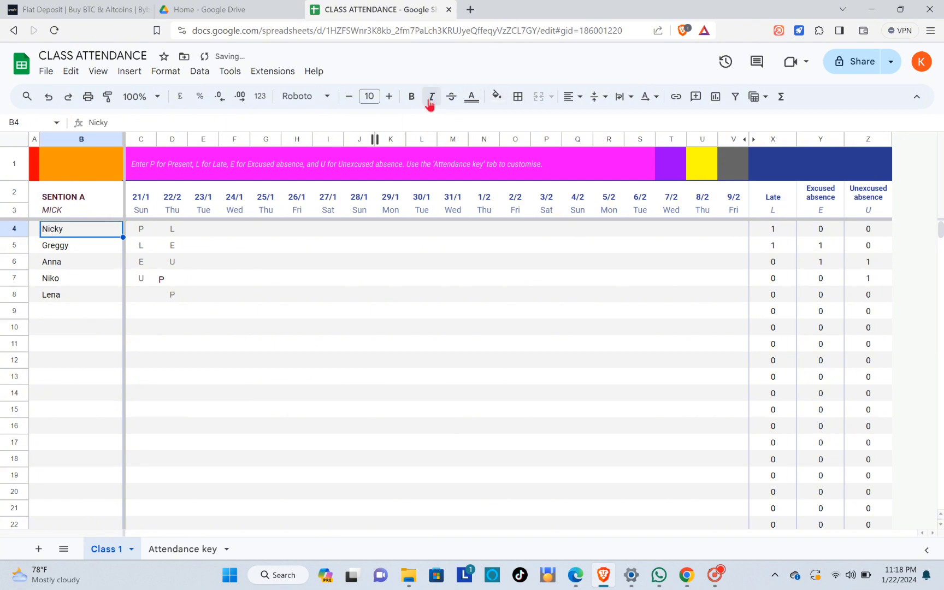
- Make the whole name in cell B3, below the section label, bold
{"action": "double_click", "coordinate": [58, 210]}
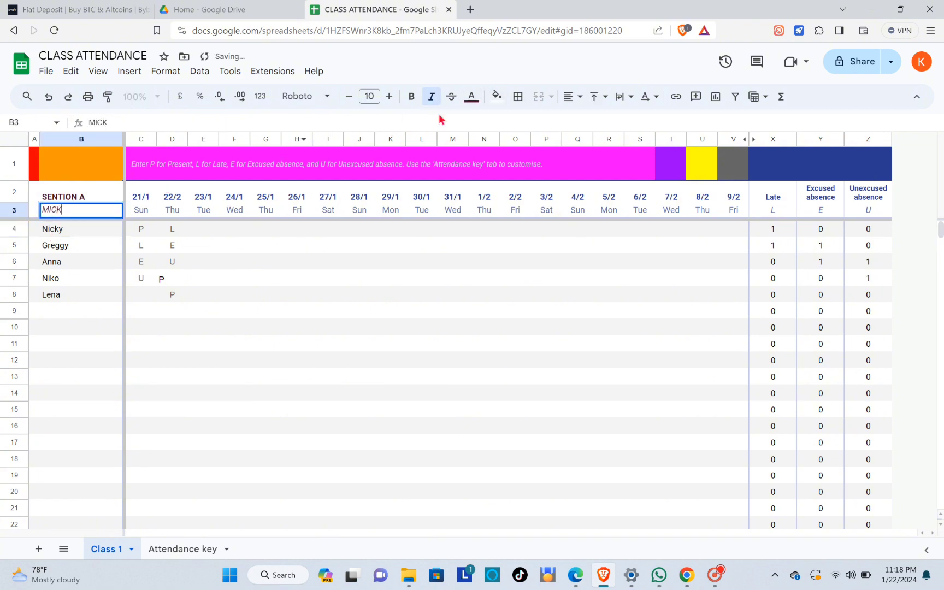
{"action": "left_click", "coordinate": [430, 98]}
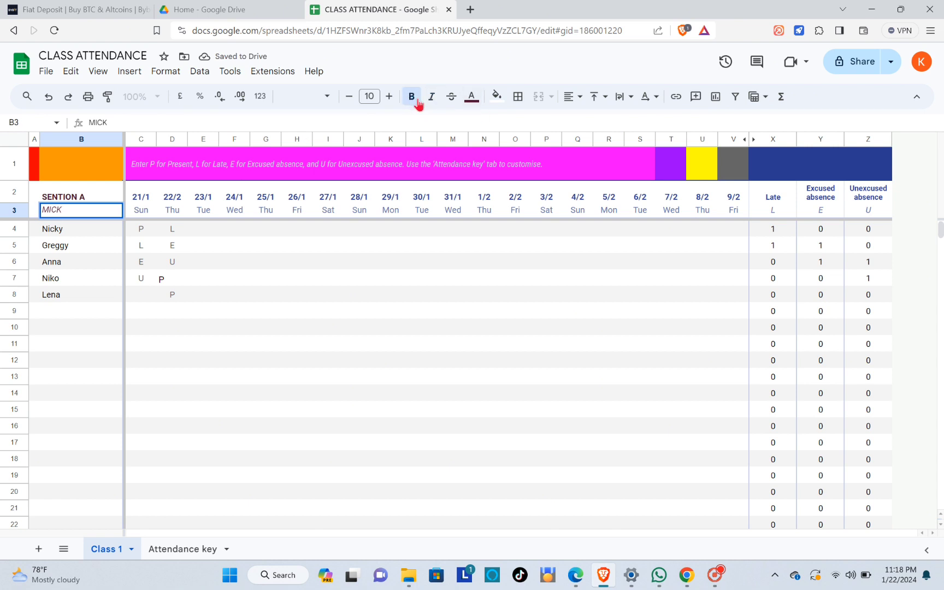
{"action": "key", "text": "ctrl+a"}
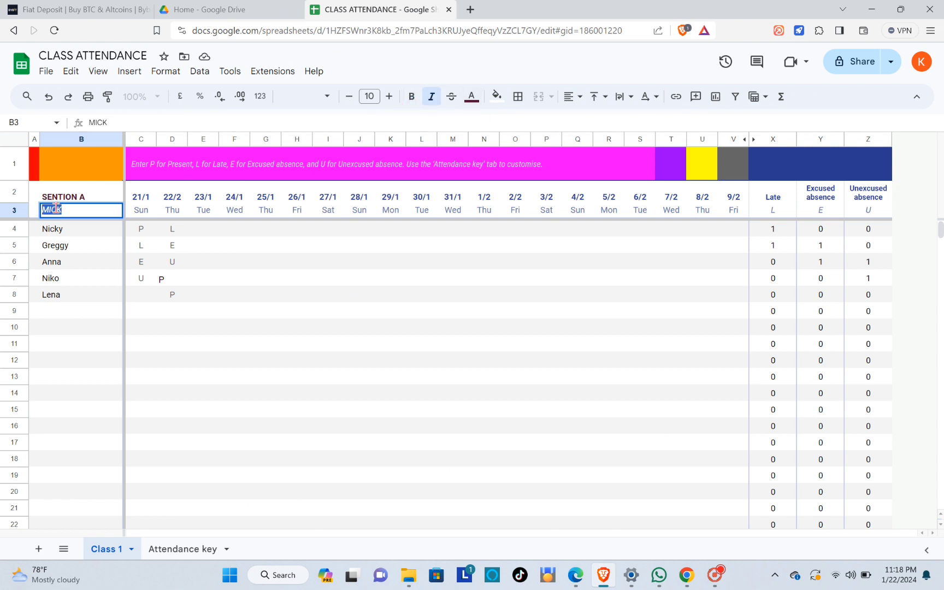
{"action": "left_click", "coordinate": [413, 99]}
{"action": "left_click", "coordinate": [222, 247]}
{"action": "scroll", "coordinate": [322, 312], "scroll_direction": "down", "scroll_amount": 6}
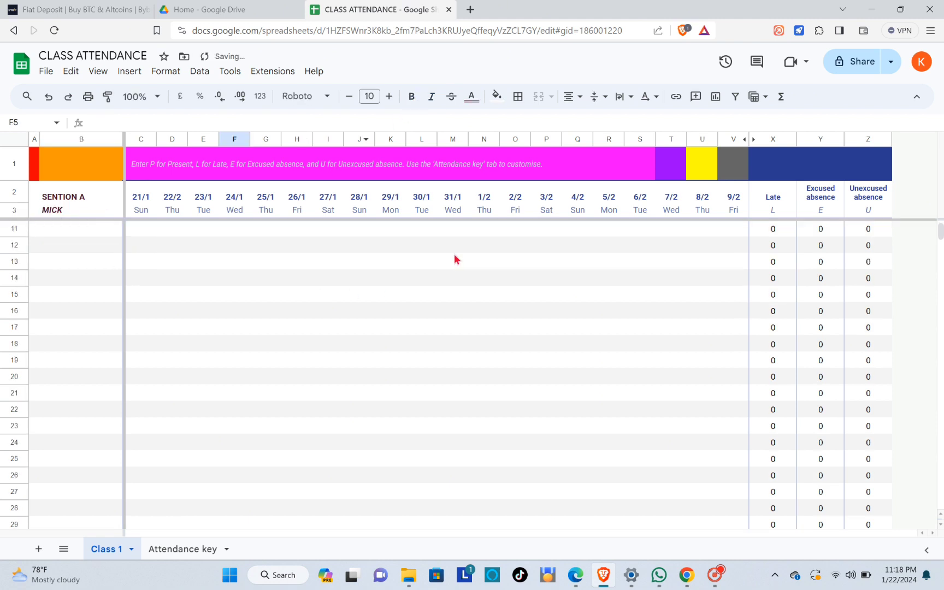
{"action": "scroll", "coordinate": [527, 271], "scroll_direction": "up", "scroll_amount": 6}
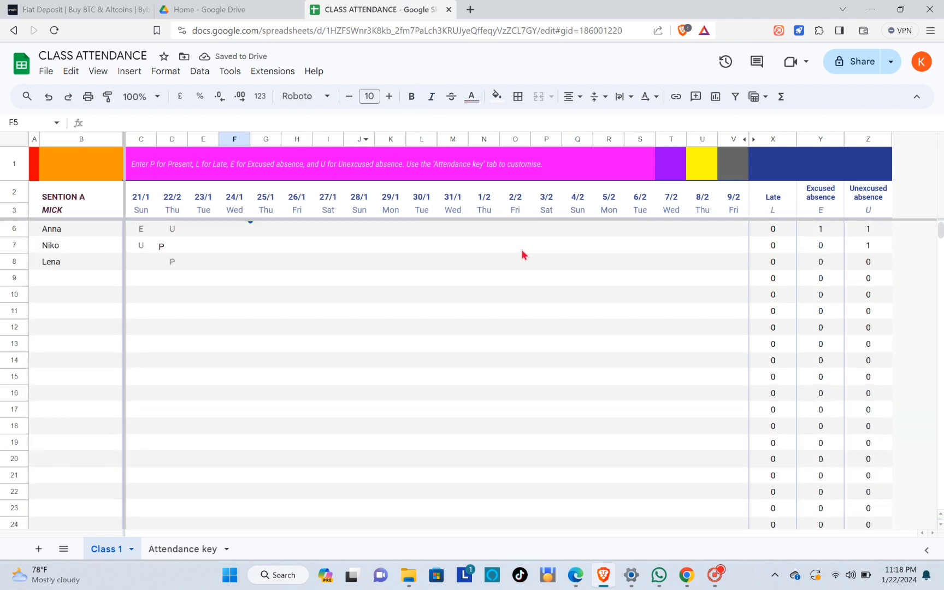
{"action": "left_click", "coordinate": [348, 97]}
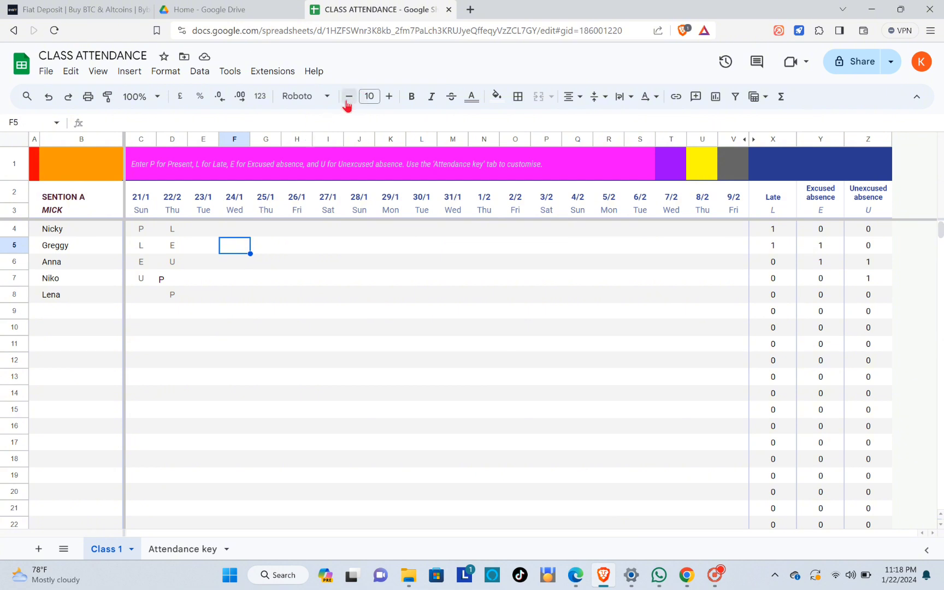
{"action": "left_click", "coordinate": [389, 97]}
{"action": "left_click", "coordinate": [213, 285]}
{"action": "left_click", "coordinate": [59, 298]}
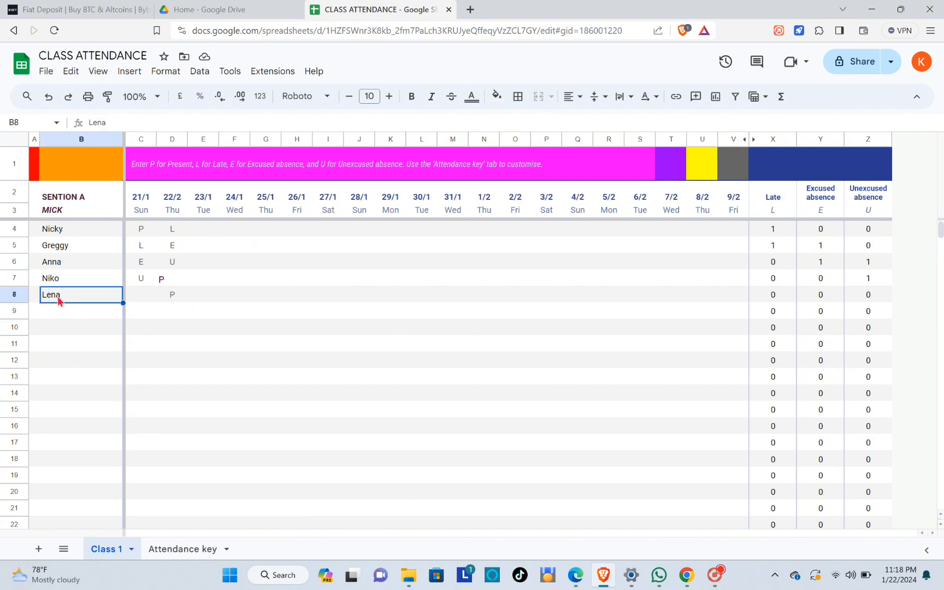
{"action": "left_click", "coordinate": [50, 239]}
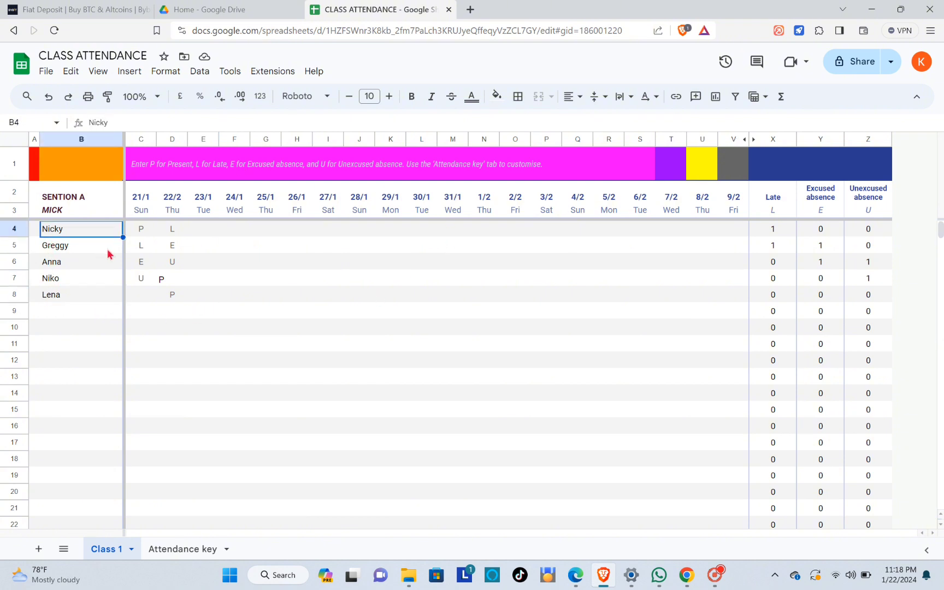
{"action": "left_click_drag", "start_coordinate": [122, 237], "coordinate": [94, 270]}
{"action": "left_click", "coordinate": [204, 296]}
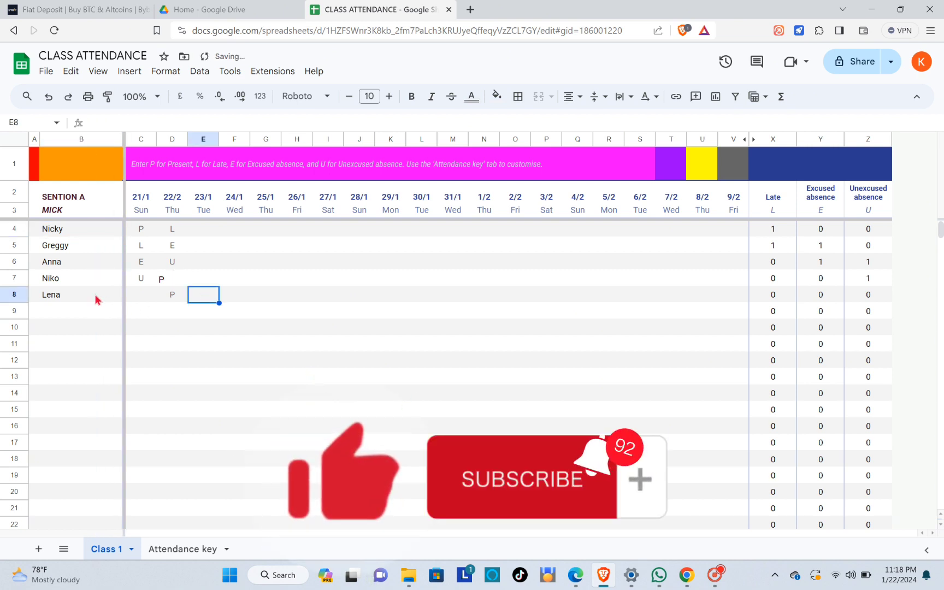
{"action": "left_click", "coordinate": [96, 300]}
{"action": "left_click", "coordinate": [122, 156]}
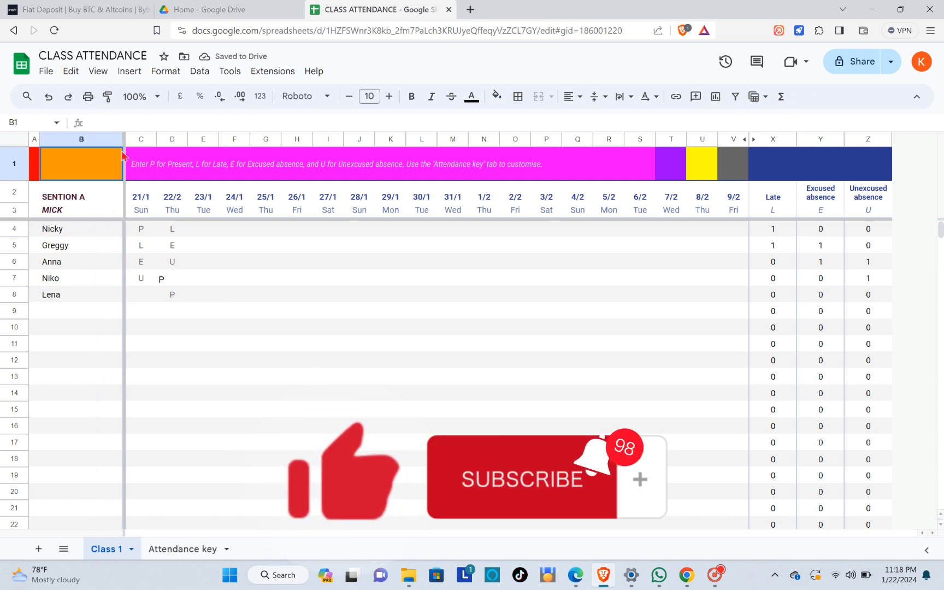